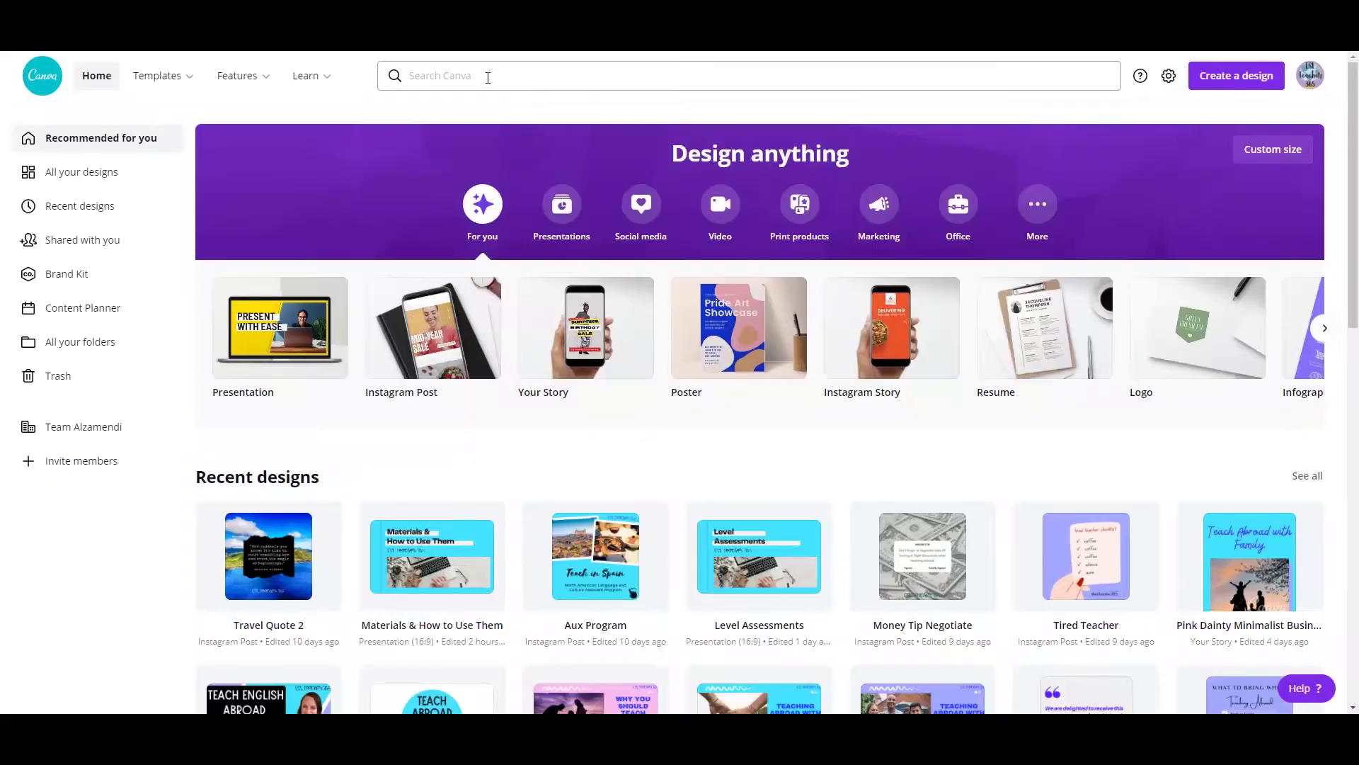
Search 'lesson' for English Lesson Plan templates and scroll to the yellow floral design
left_click(487, 76)
type("lesson plan")
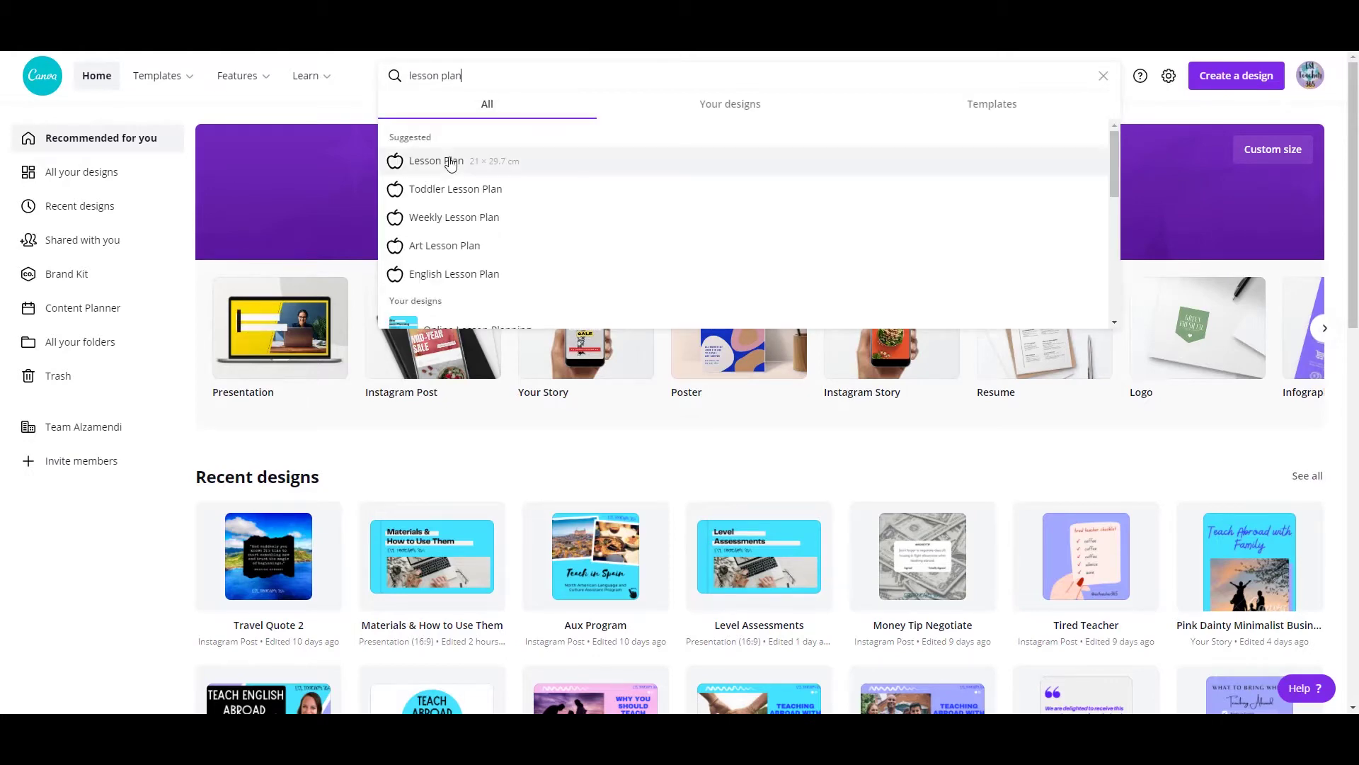
left_click(453, 273)
scroll(988, 216, "down", 2)
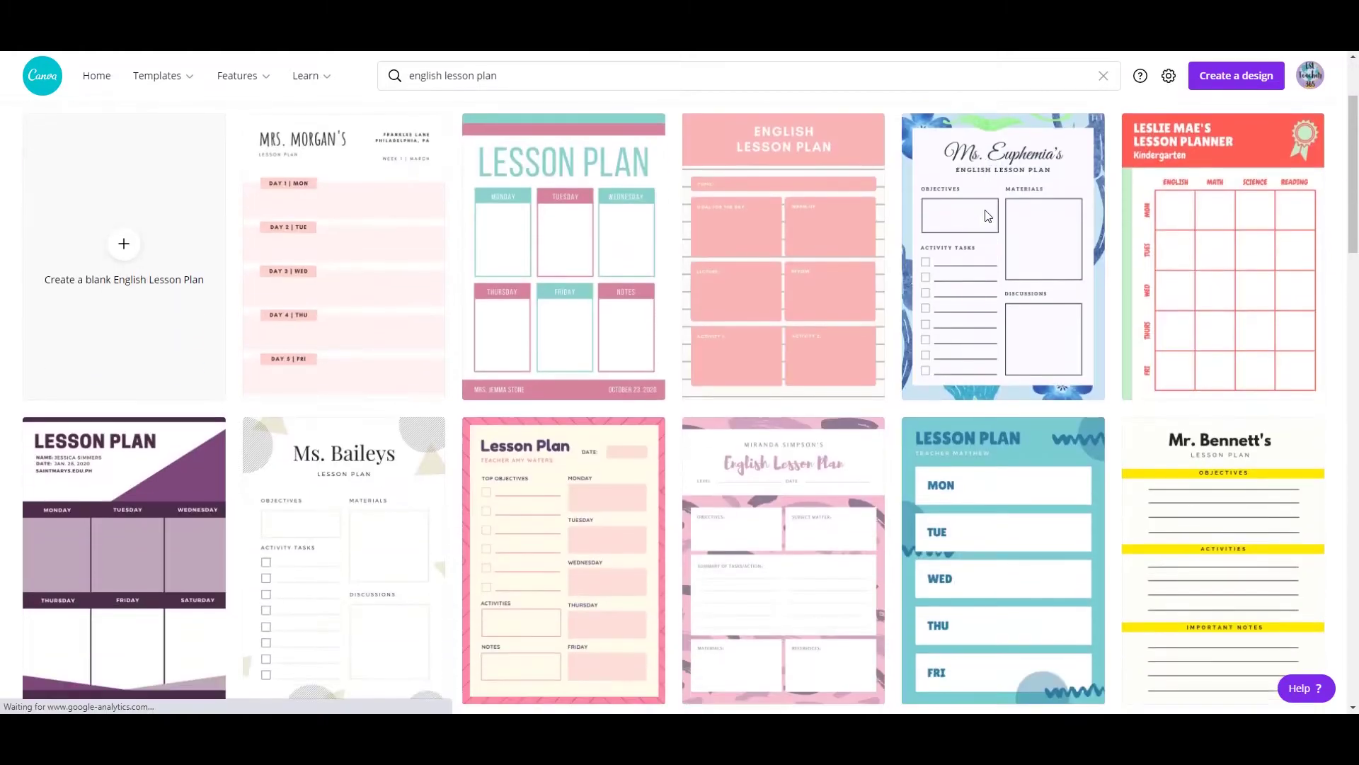
scroll(988, 216, "down", 5)
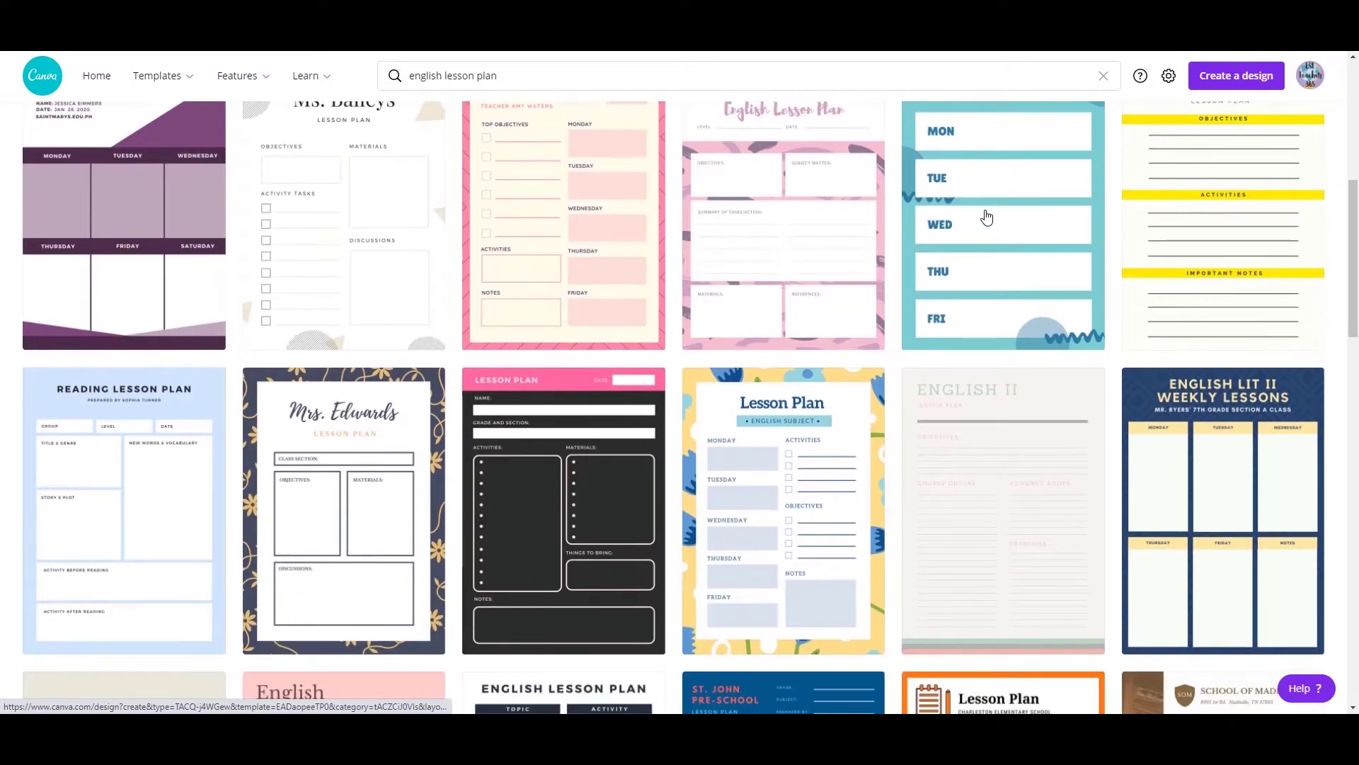
scroll(987, 216, "down", 7)
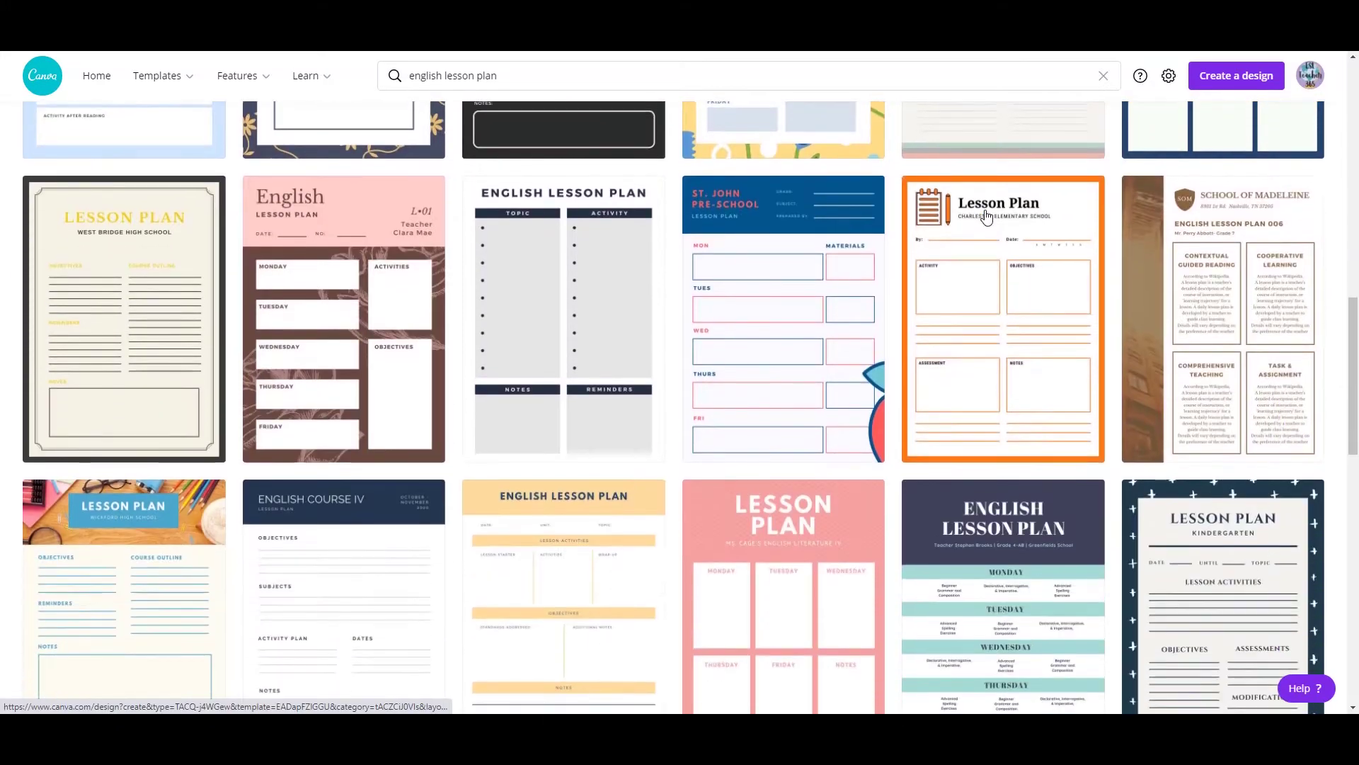
scroll(986, 216, "down", 10)
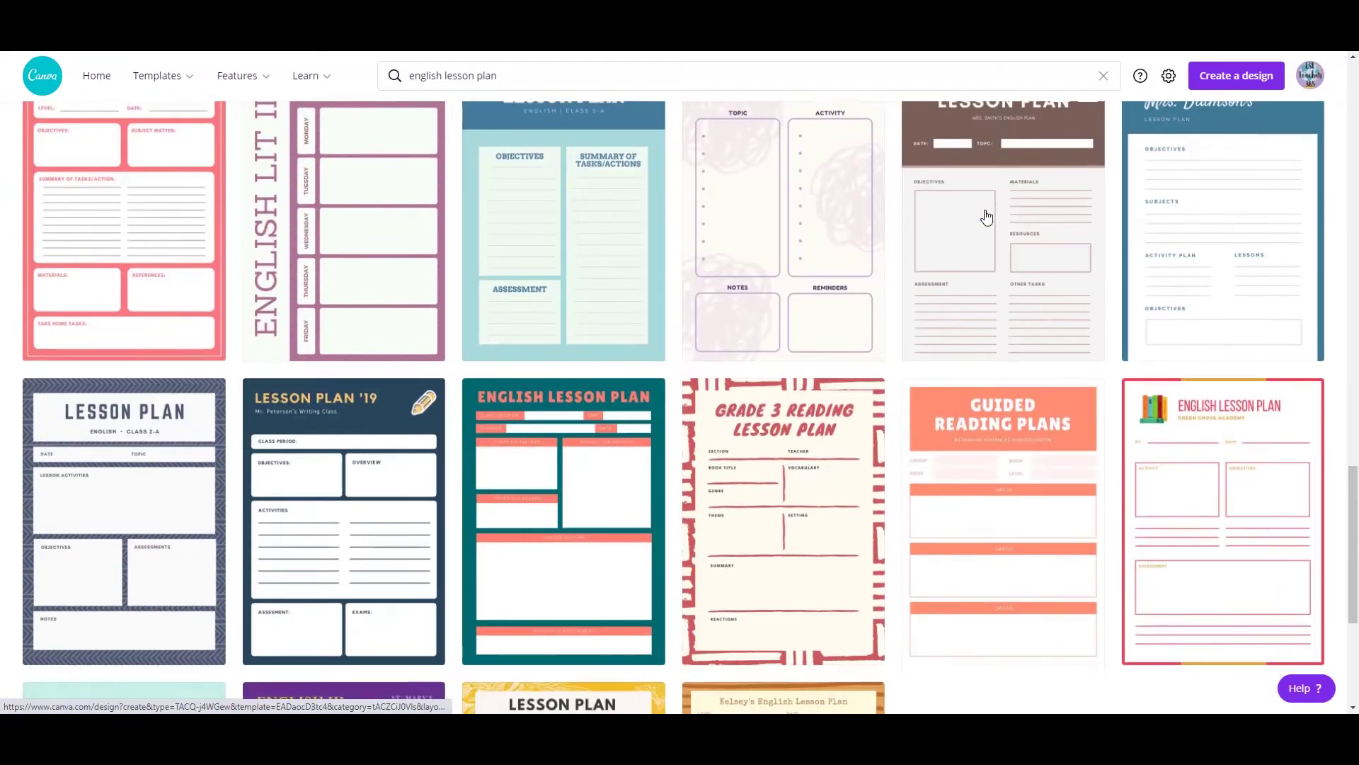
scroll(987, 216, "down", 5)
Open the yellow floral template and delete all the floral illustrations from the page
left_click(609, 424)
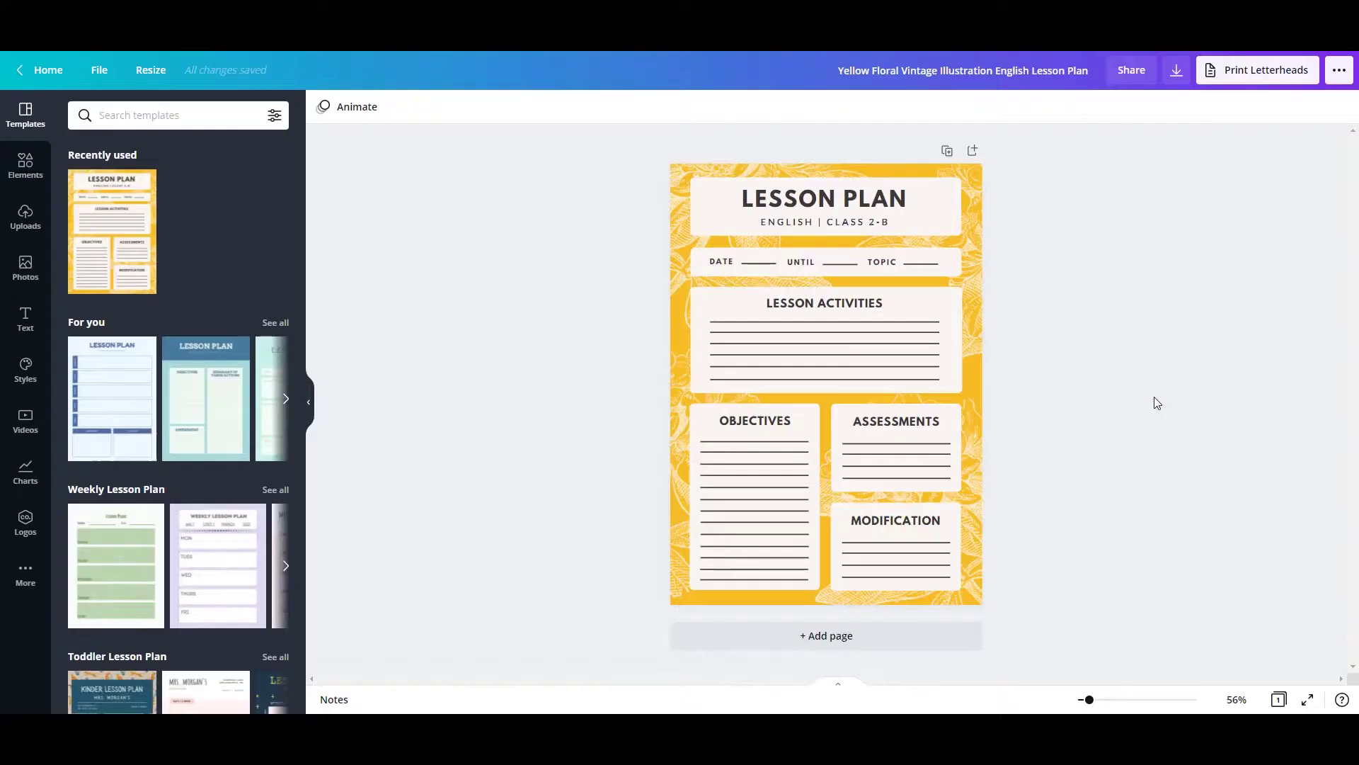
left_click_drag(1089, 701, 1093, 701)
left_click_drag(904, 321, 651, 174)
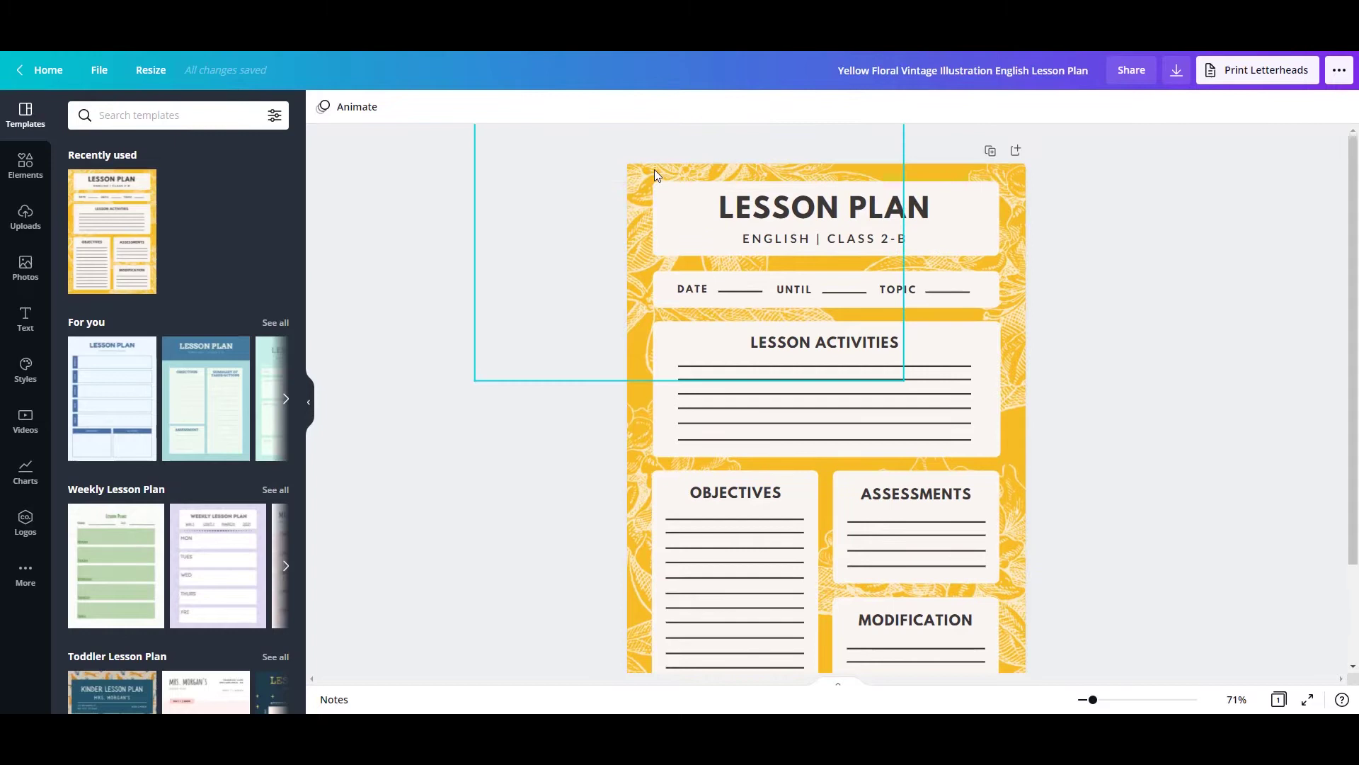
key("Delete")
left_click_drag(1031, 191, 1025, 516)
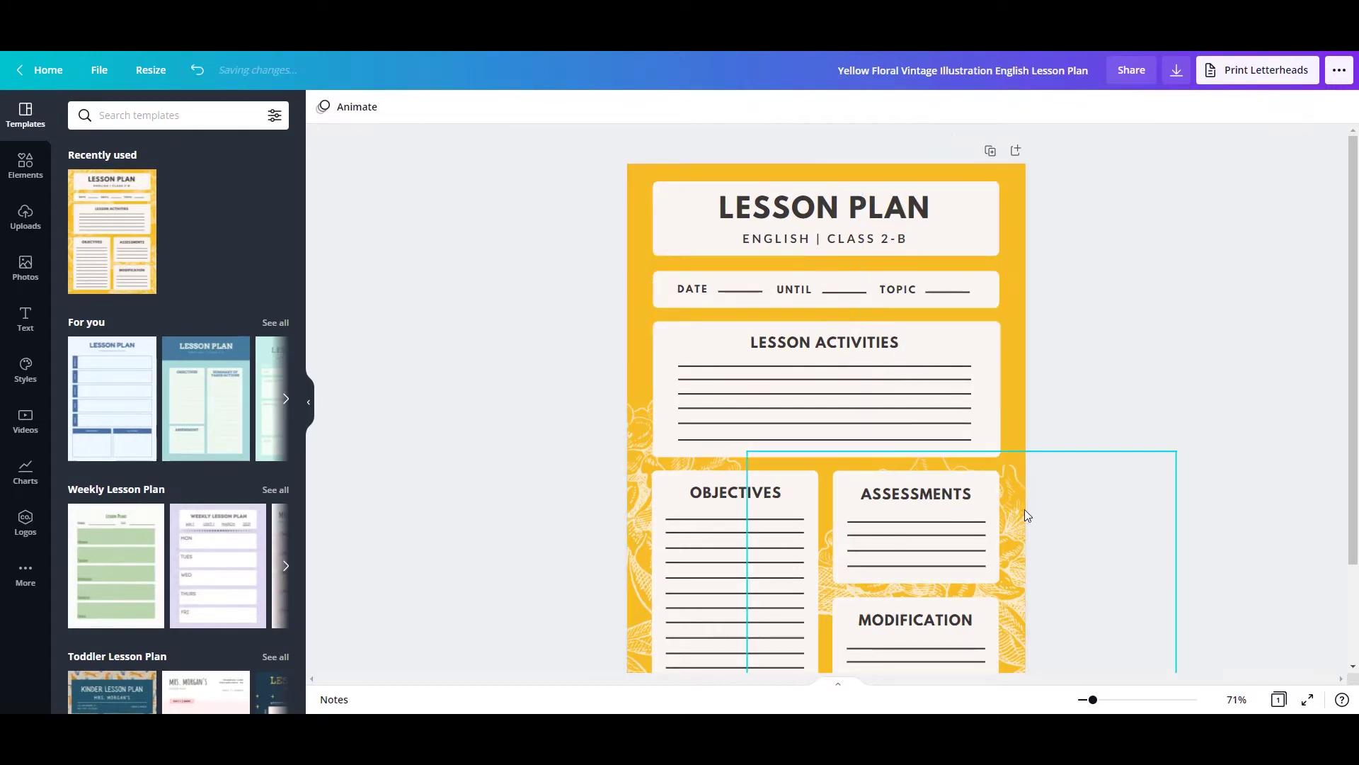
left_click(988, 520)
key("Delete")
left_click(639, 507)
key("Delete")
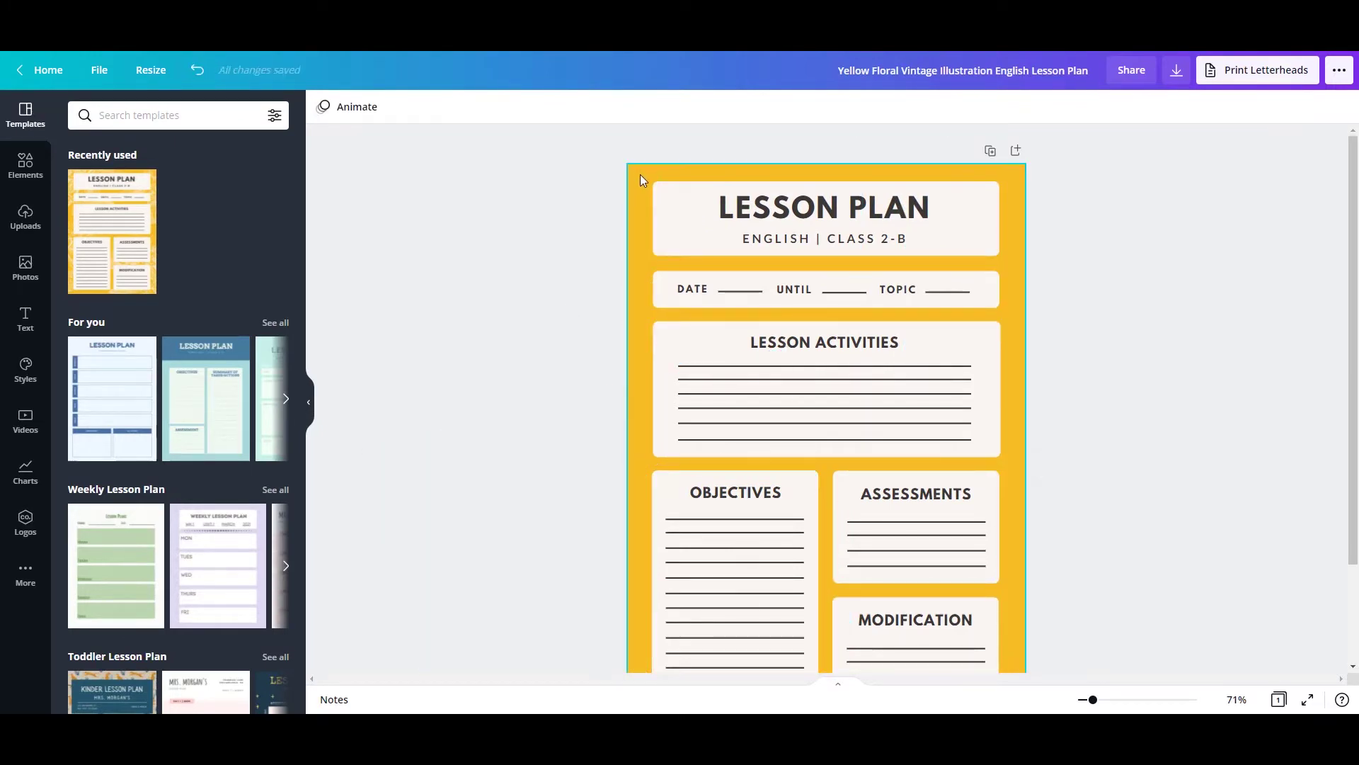
Change the page background colour from yellow to light blue
left_click(641, 180)
left_click(322, 108)
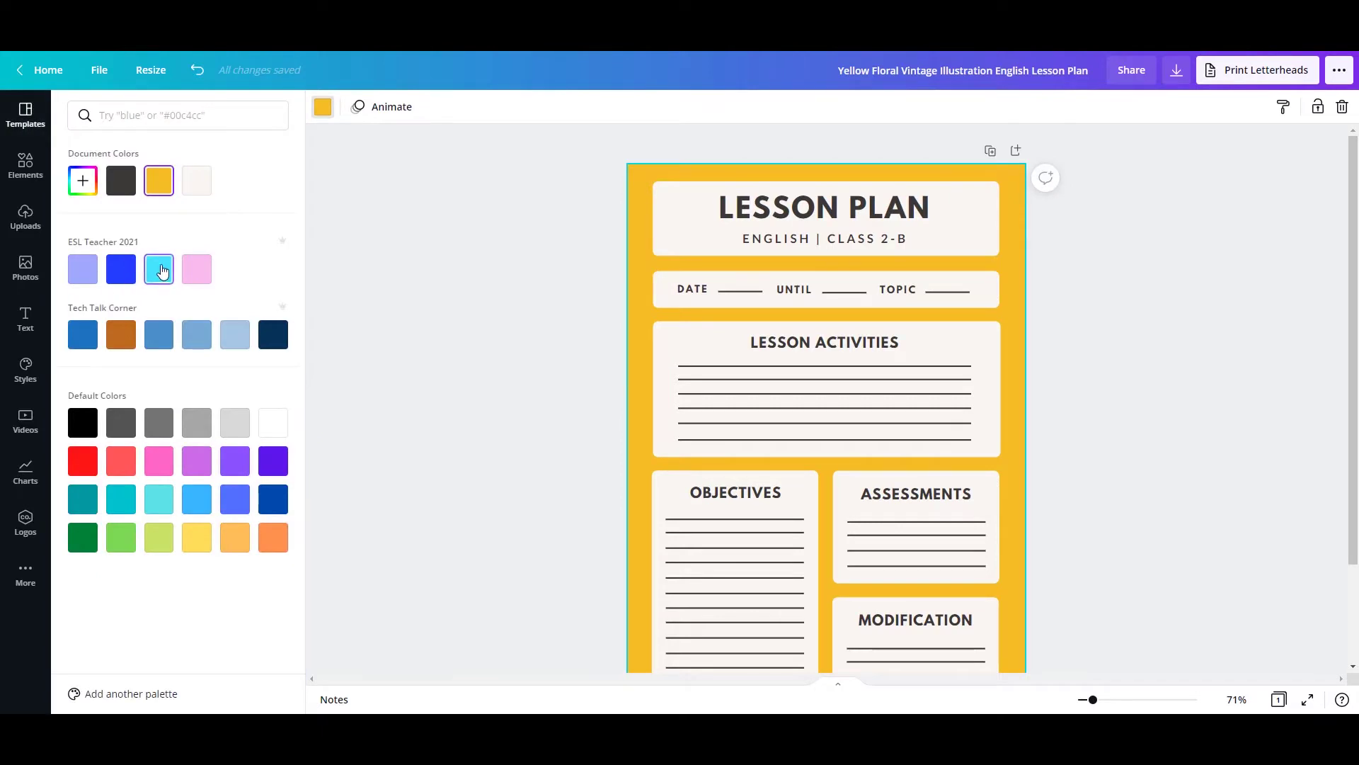
left_click(407, 260)
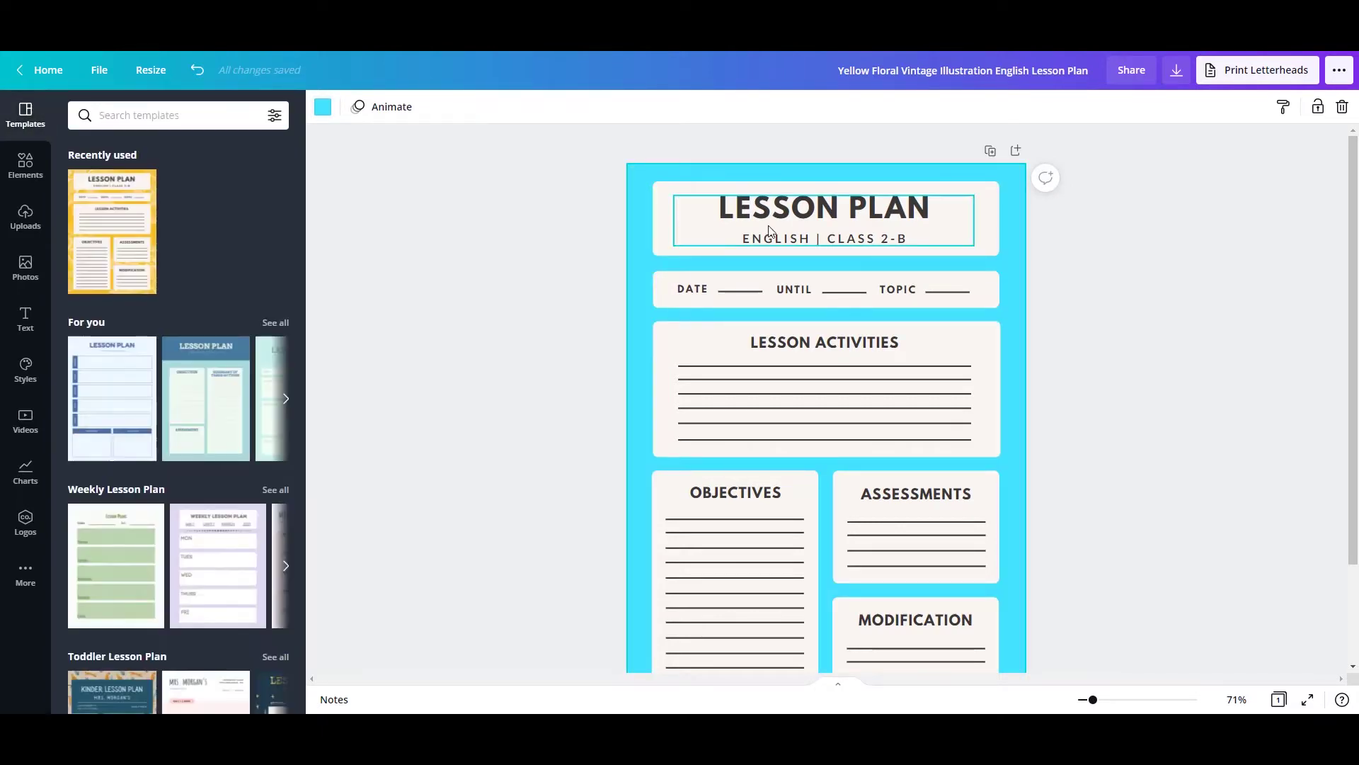
Change the subtitle from ENGLISH | CLASS 2-B to ENGLISH | A2 JOBS
left_click(883, 240)
double_click(899, 240)
left_click_drag(908, 240, 832, 239)
type("A2")
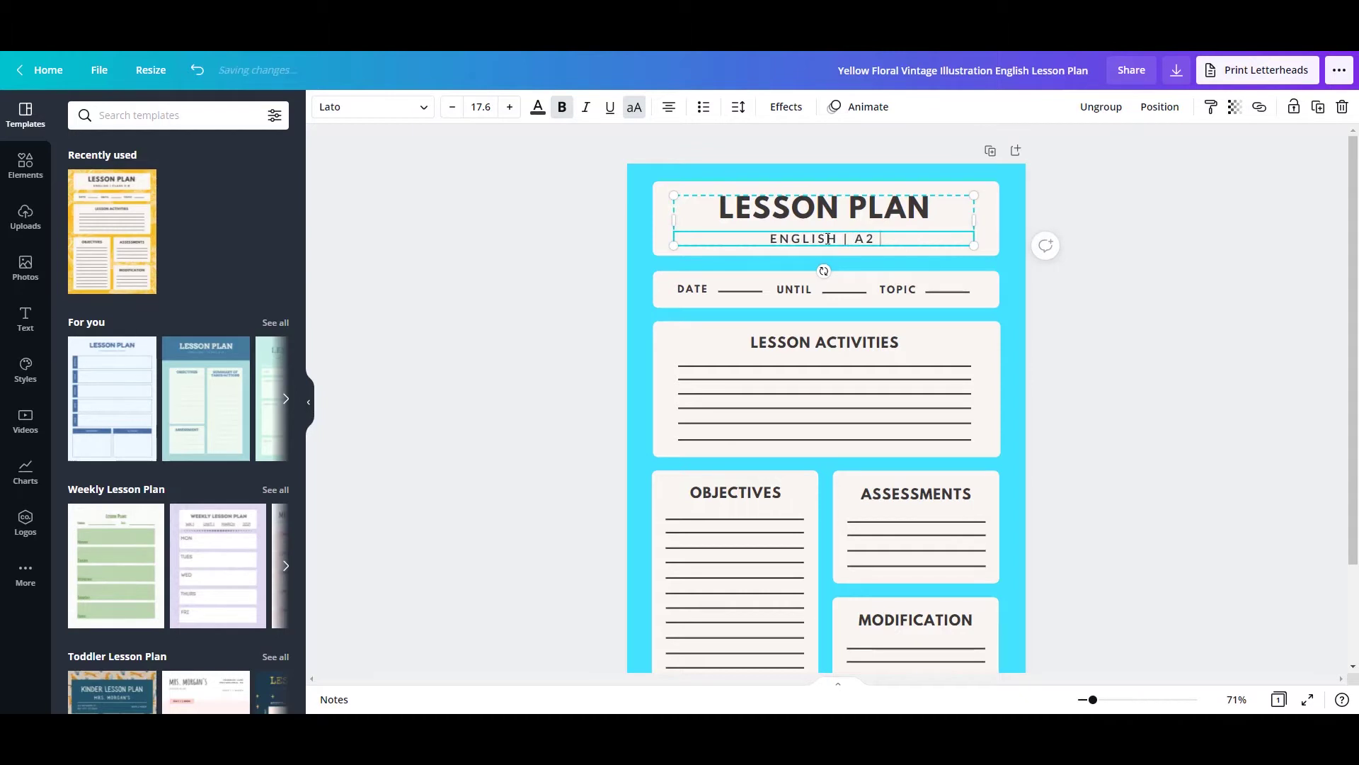
type(" JOBS")
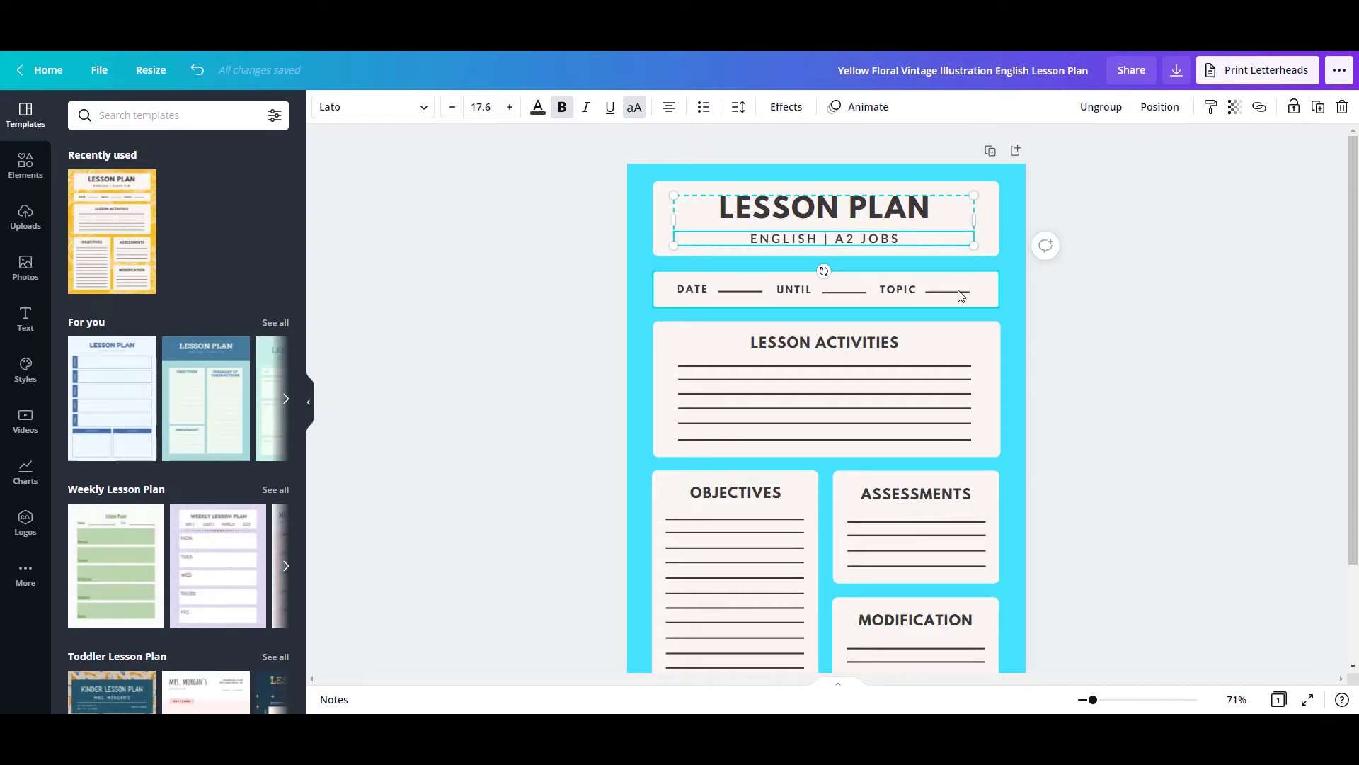
Rename the labels UNTIL, ASSESSMENTS and MODIFICATION to TIME, HOMEWORK and VOCABULARY
left_click(793, 292)
double_click(796, 292)
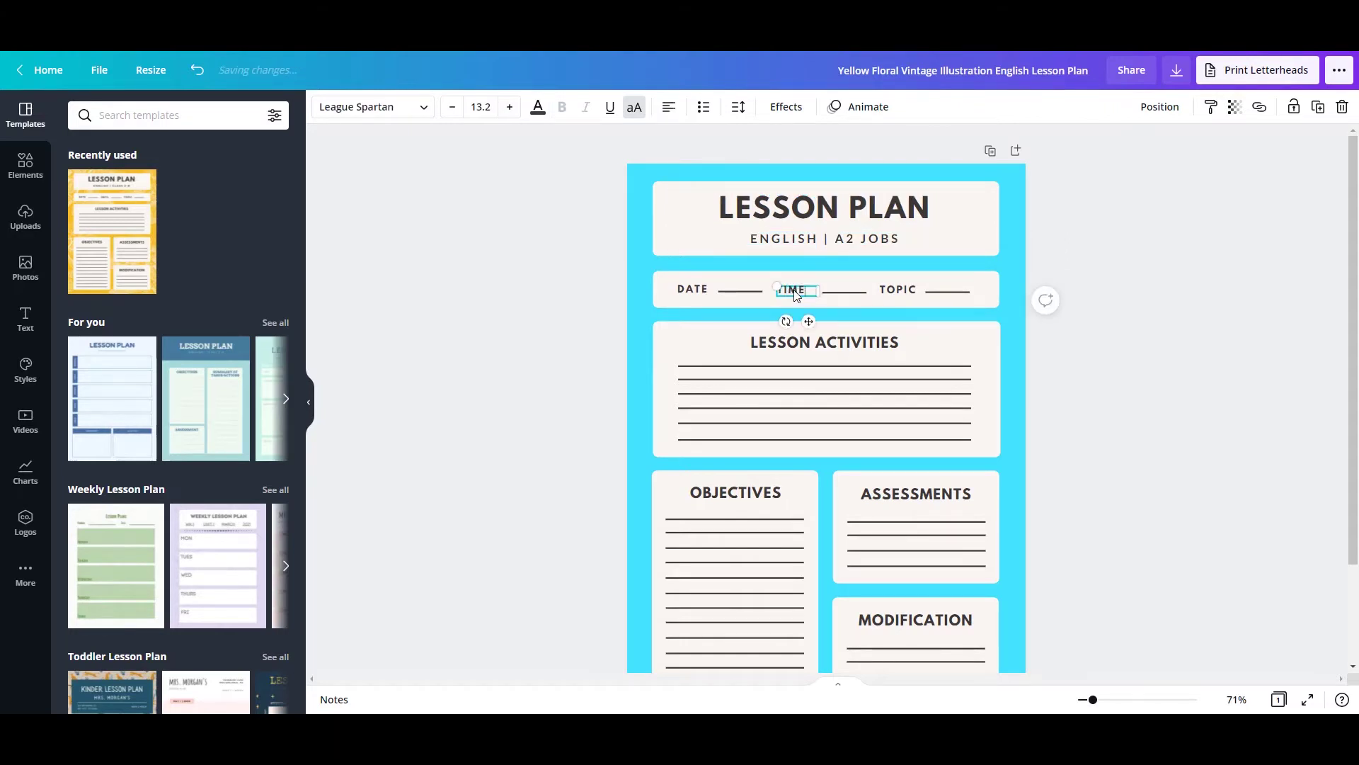
double_click(899, 496)
type("HOME")
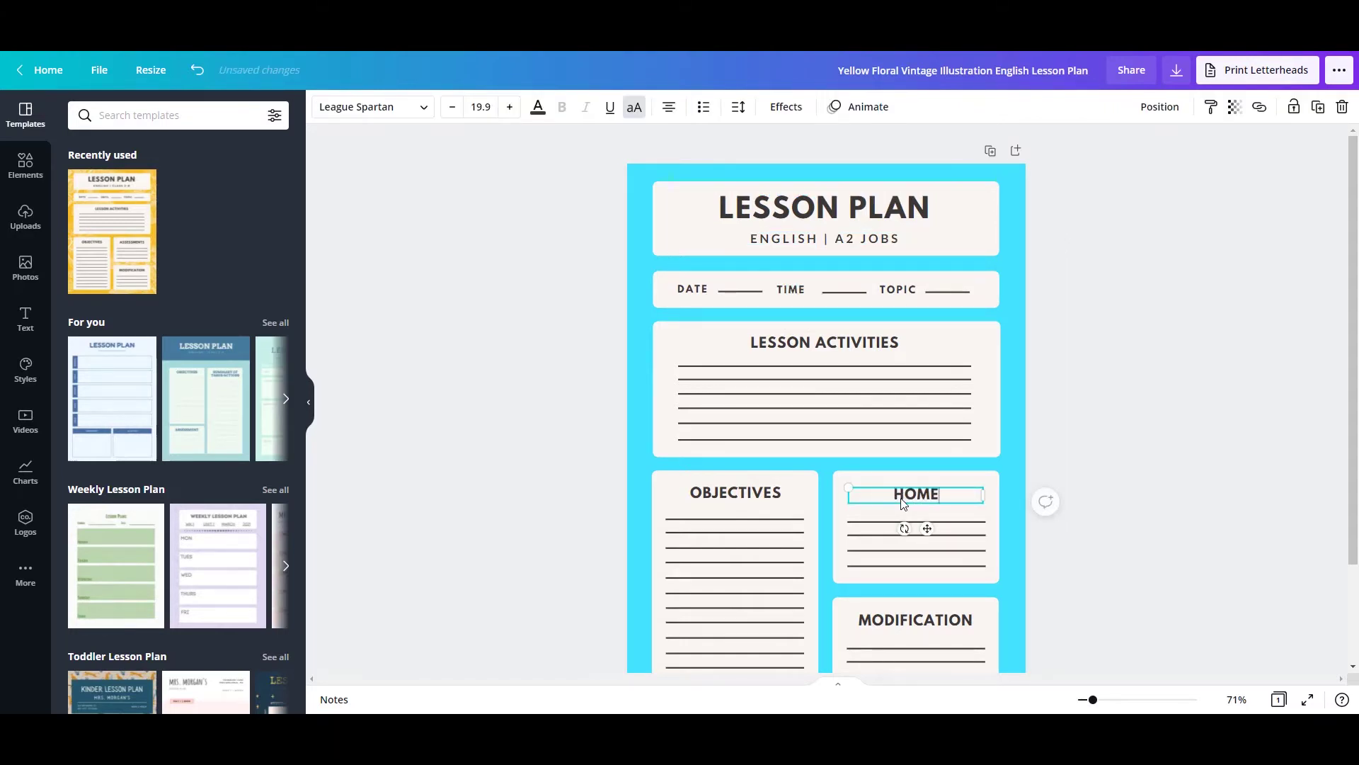
scroll(902, 504, "down", 1)
double_click(899, 549)
type("V")
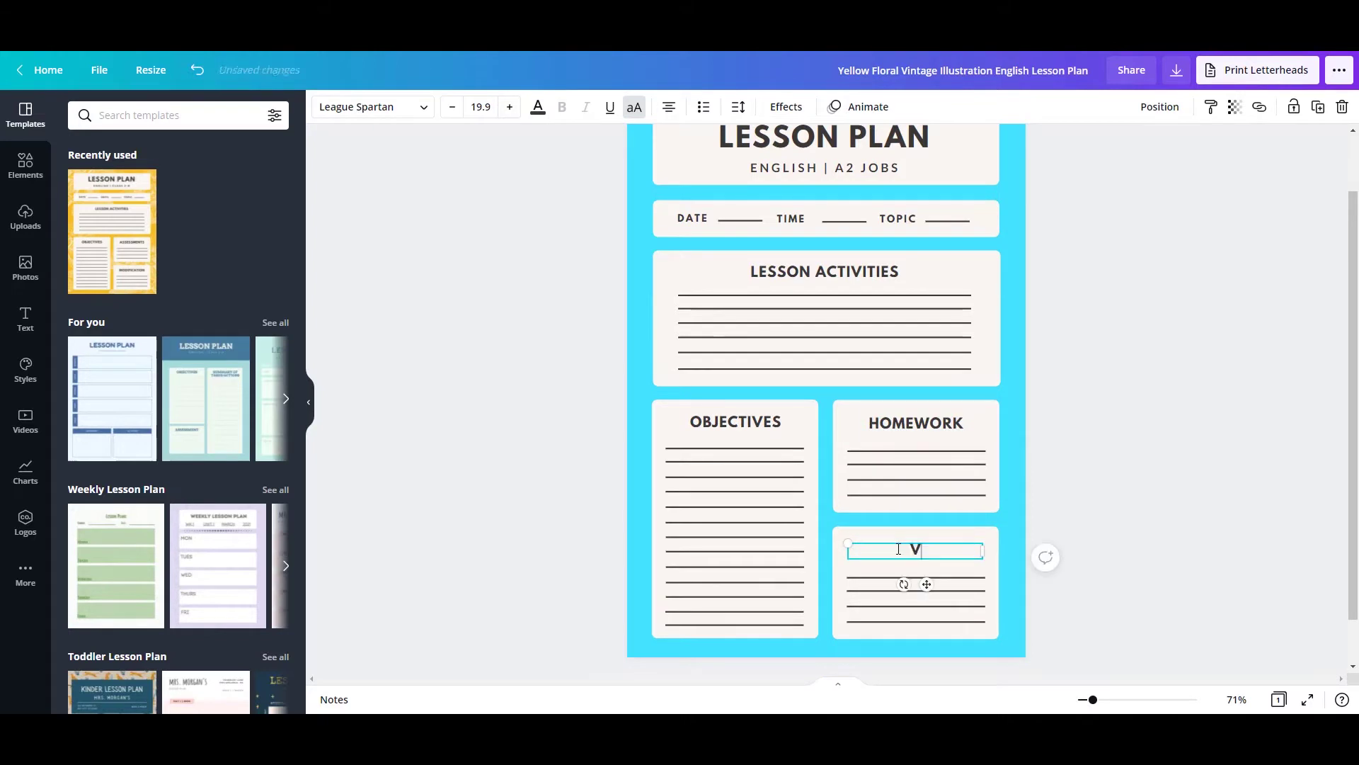
type("OCABULARY")
left_click(307, 321)
scroll(308, 322, "up", 1)
Add a Montserrat 'Add a heading' text box, shrink it, and place it under LESSON ACTIVITIES
left_click(25, 319)
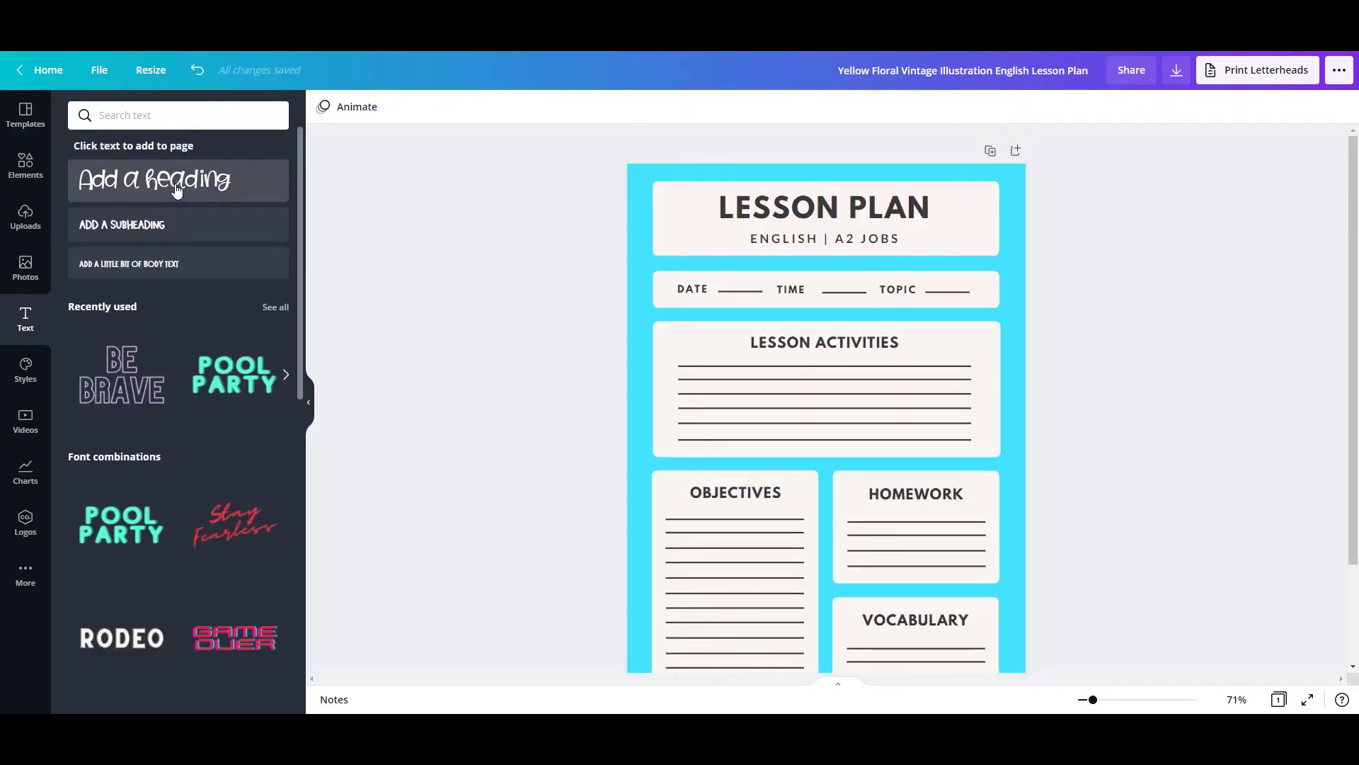
left_click(177, 190)
left_click(418, 113)
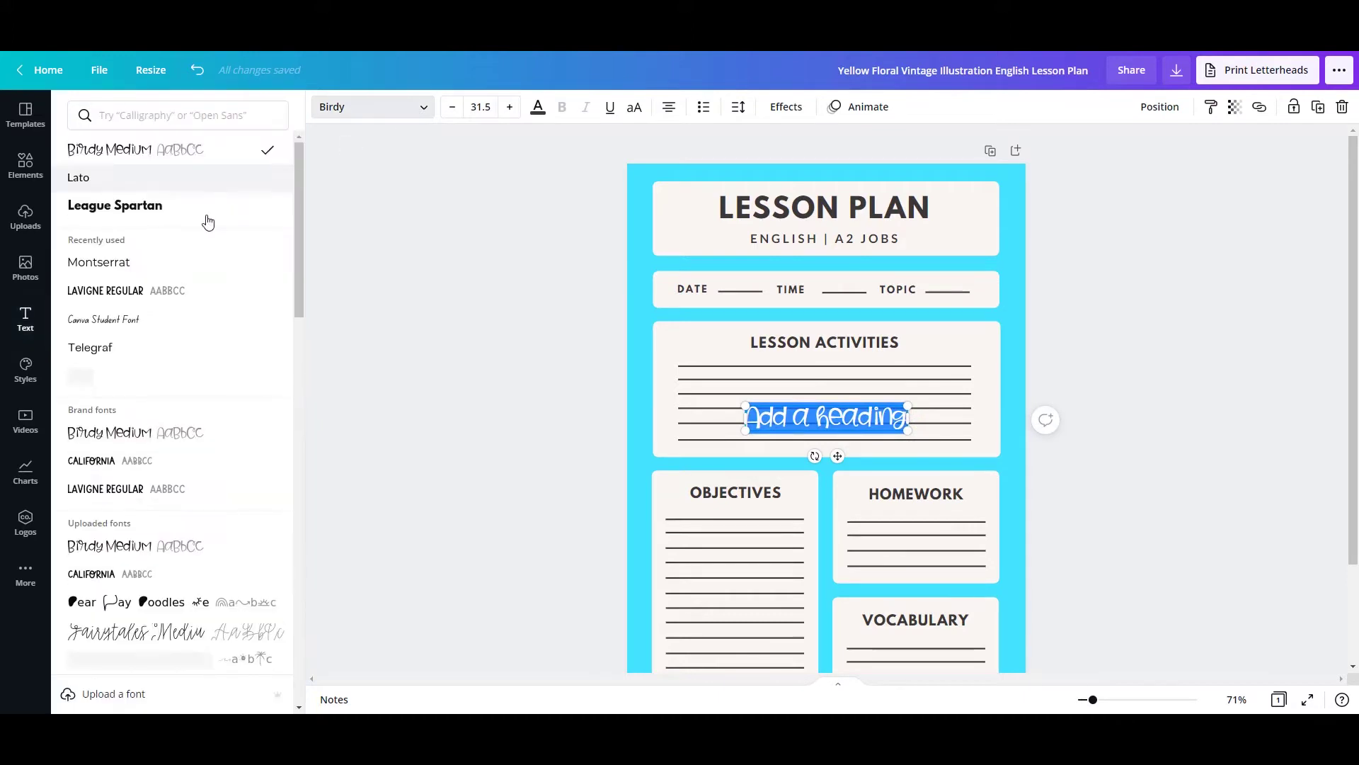
left_click(141, 262)
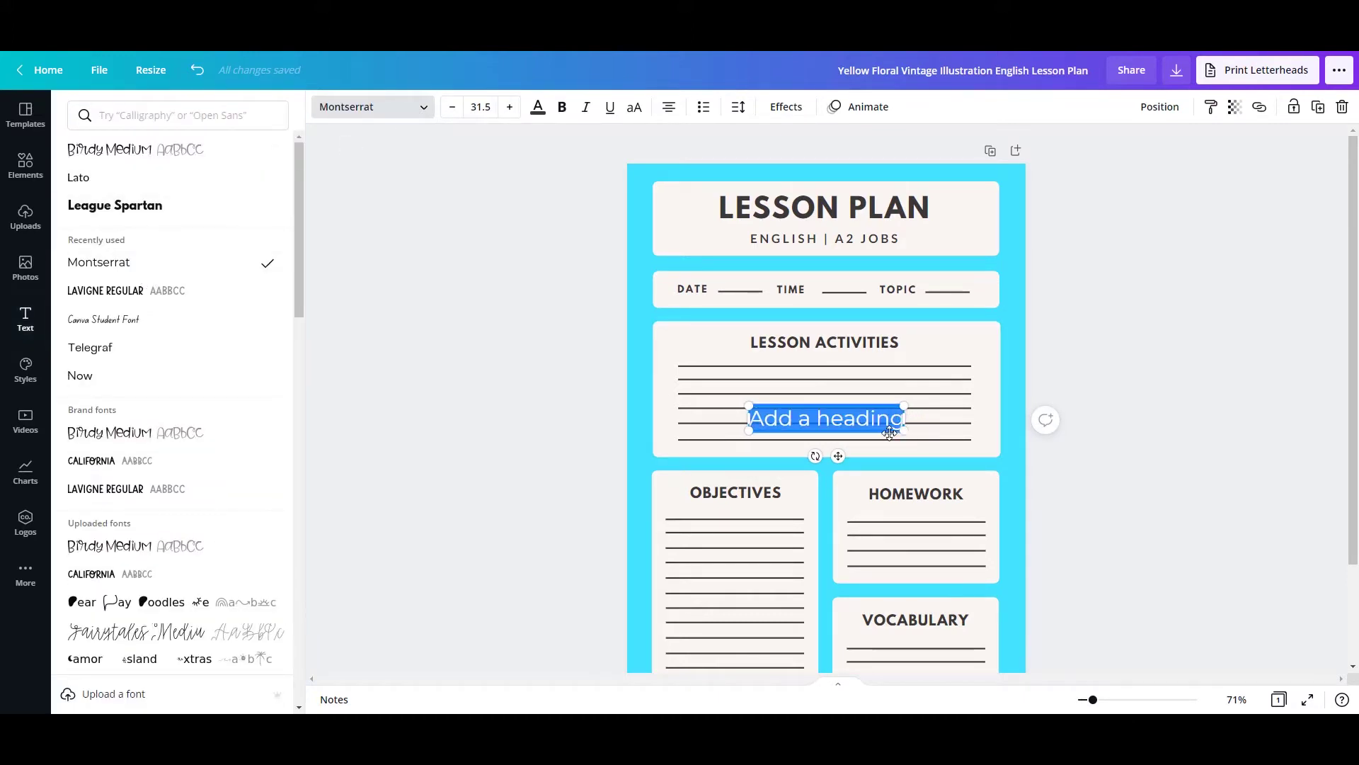
left_click_drag(889, 434, 834, 421)
left_click_drag(1095, 700, 1112, 700)
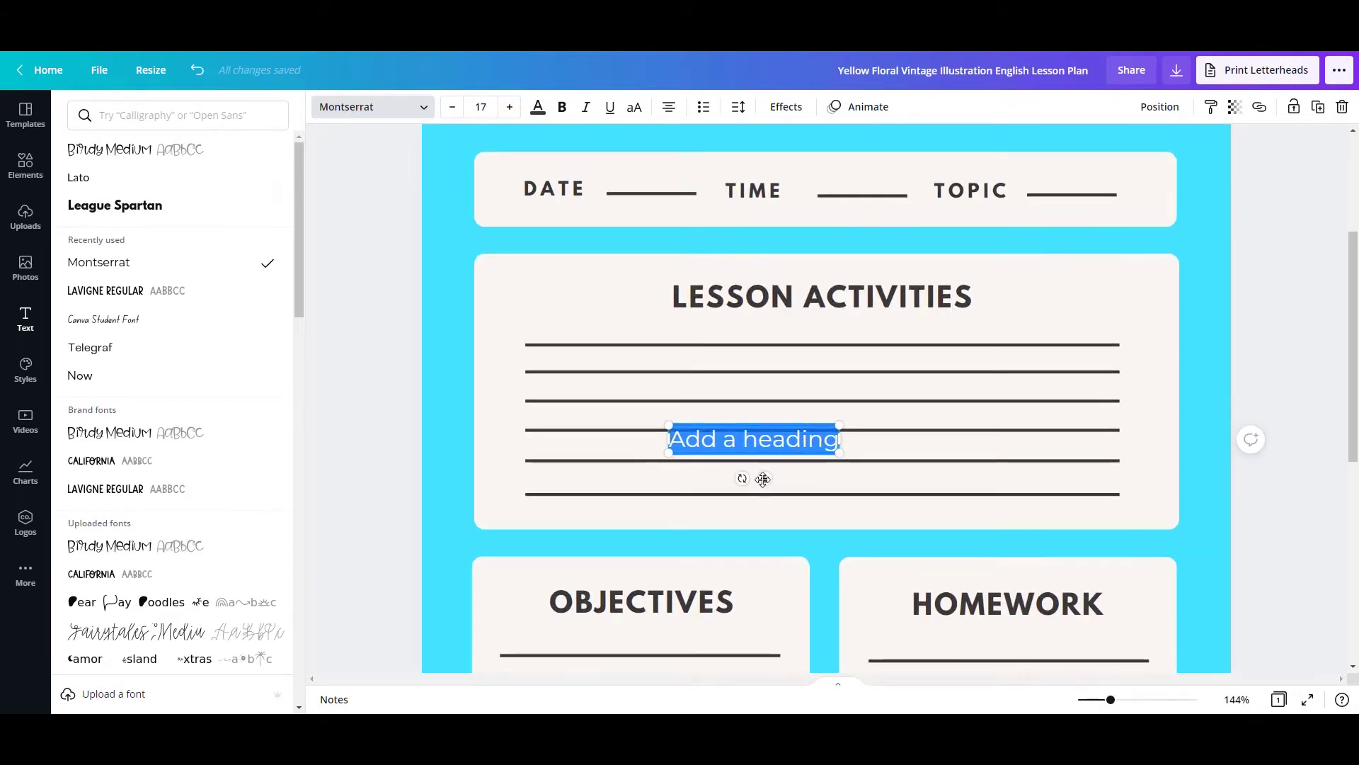
left_click_drag(763, 479, 618, 399)
left_click_drag(697, 381, 612, 366)
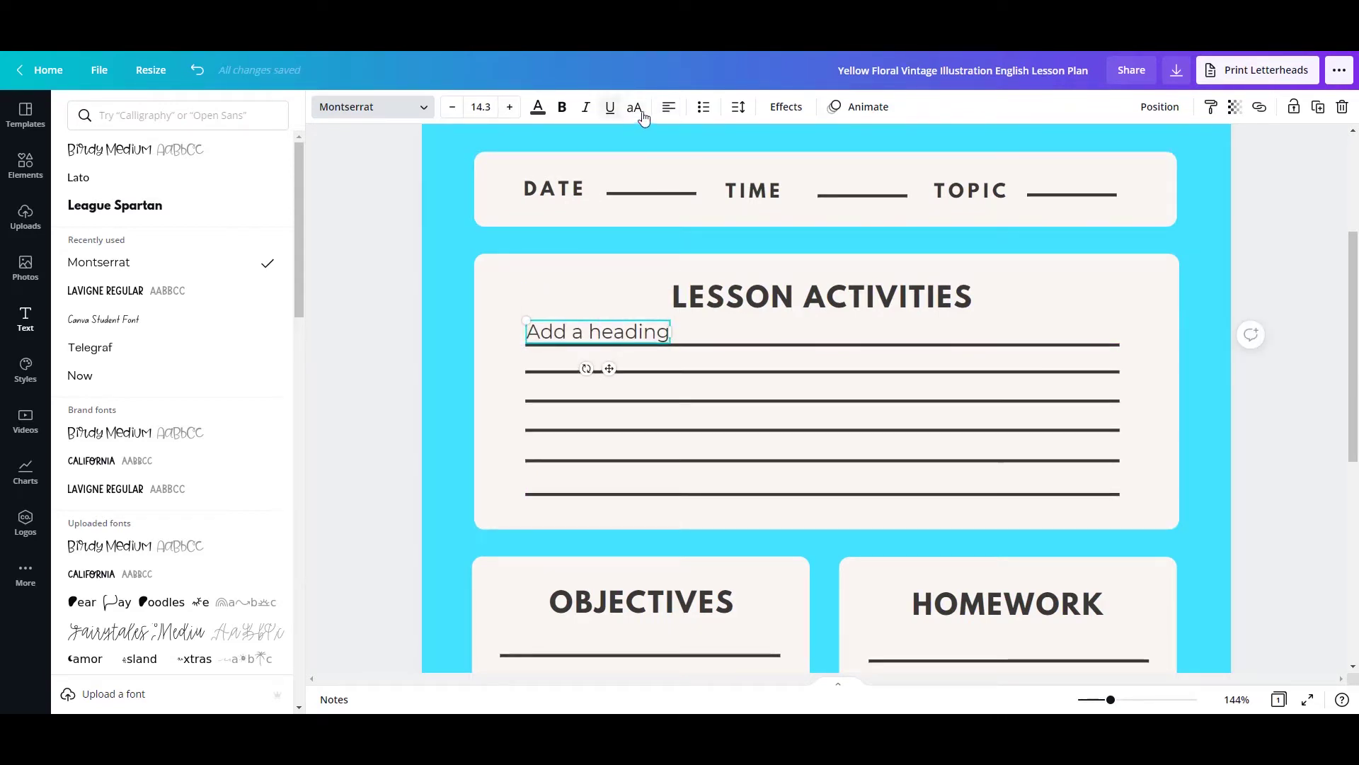
Replace the heading with four activity bullets starting 'Warmer - Jobs brainstorm in pairs', slightly enlarged
double_click(615, 332)
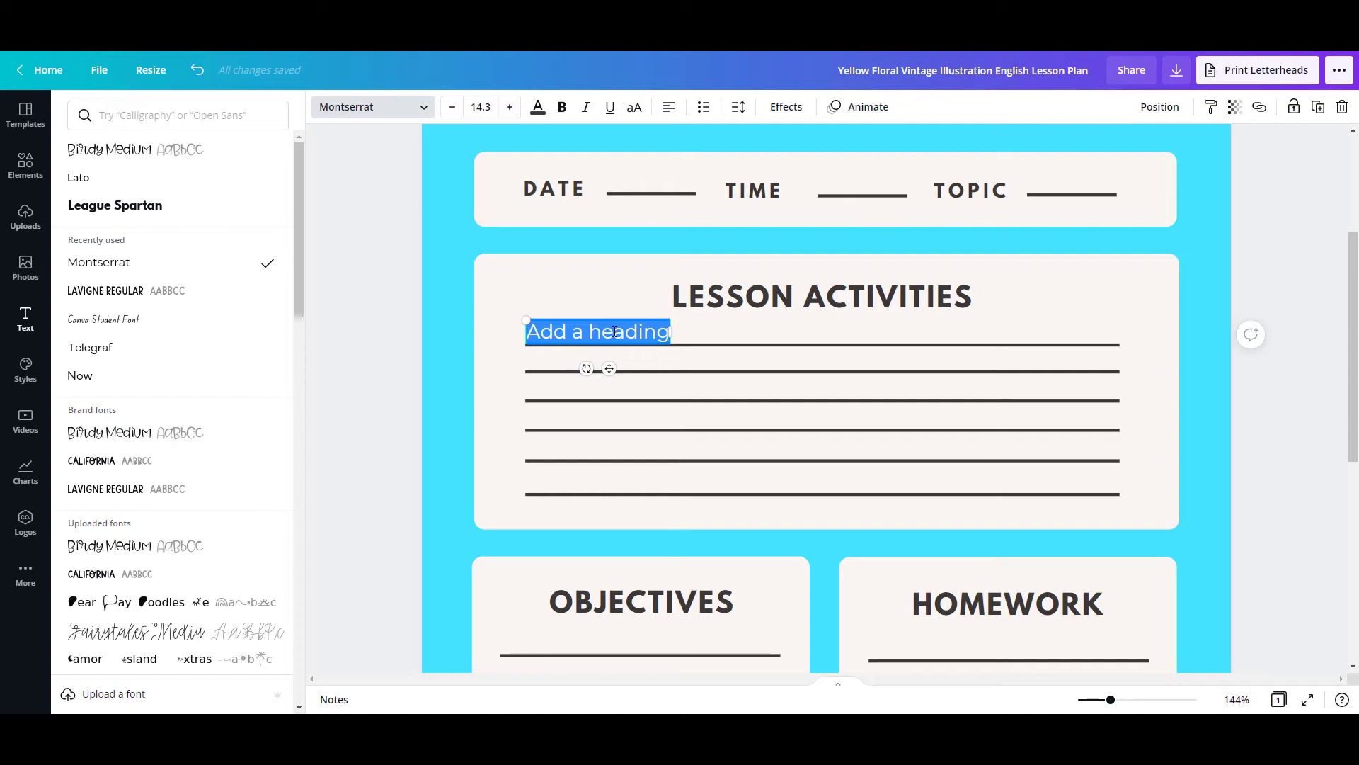
key("BackSpace")
key("ctrl+shift+8")
type("Warme")
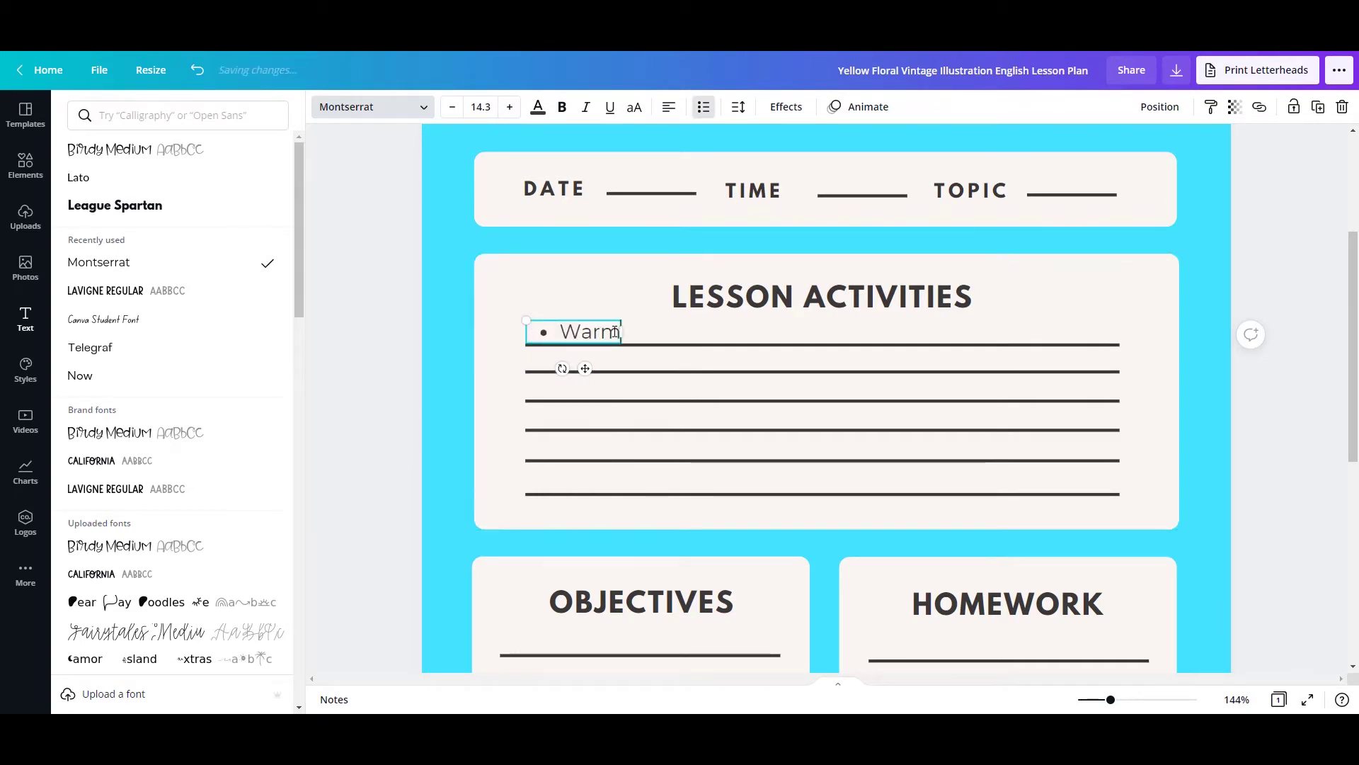
type("r - Jobs brainst")
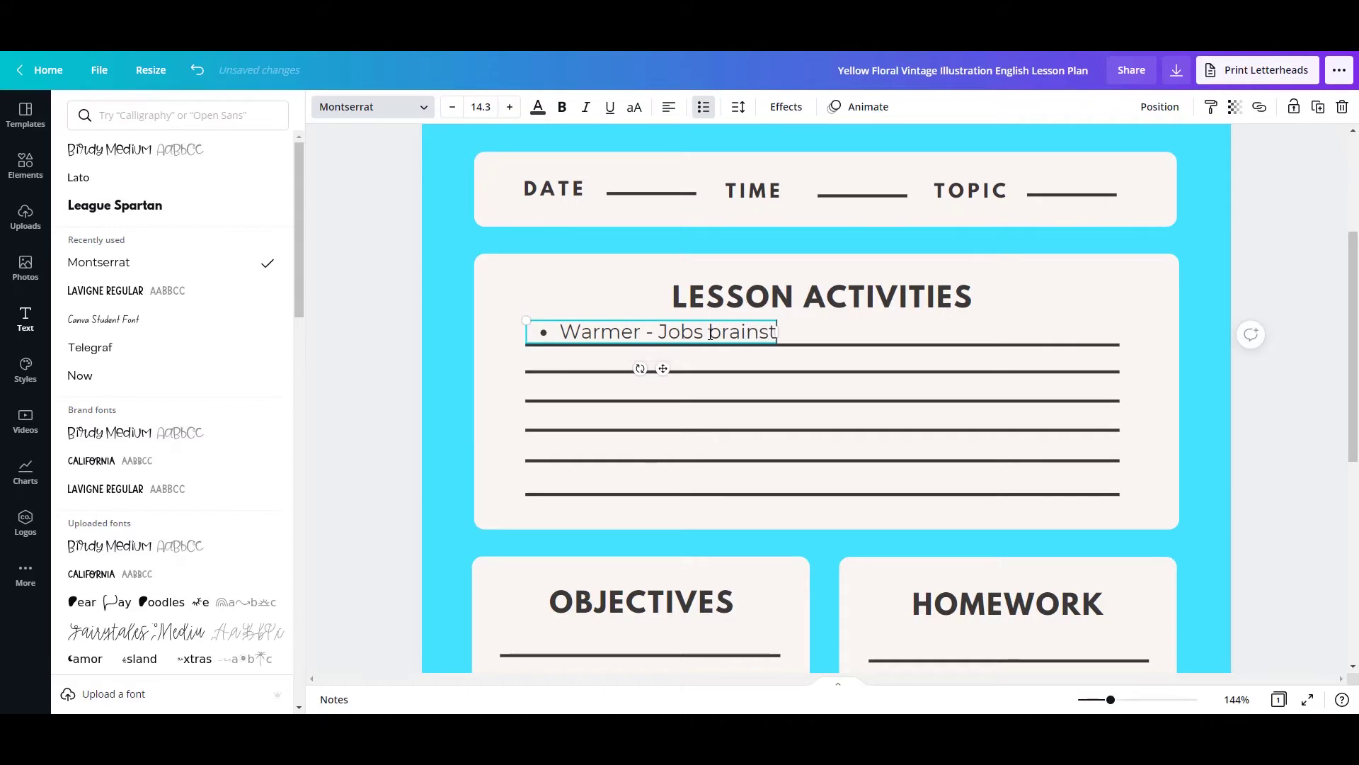
type("orm in pairs")
key("Return")
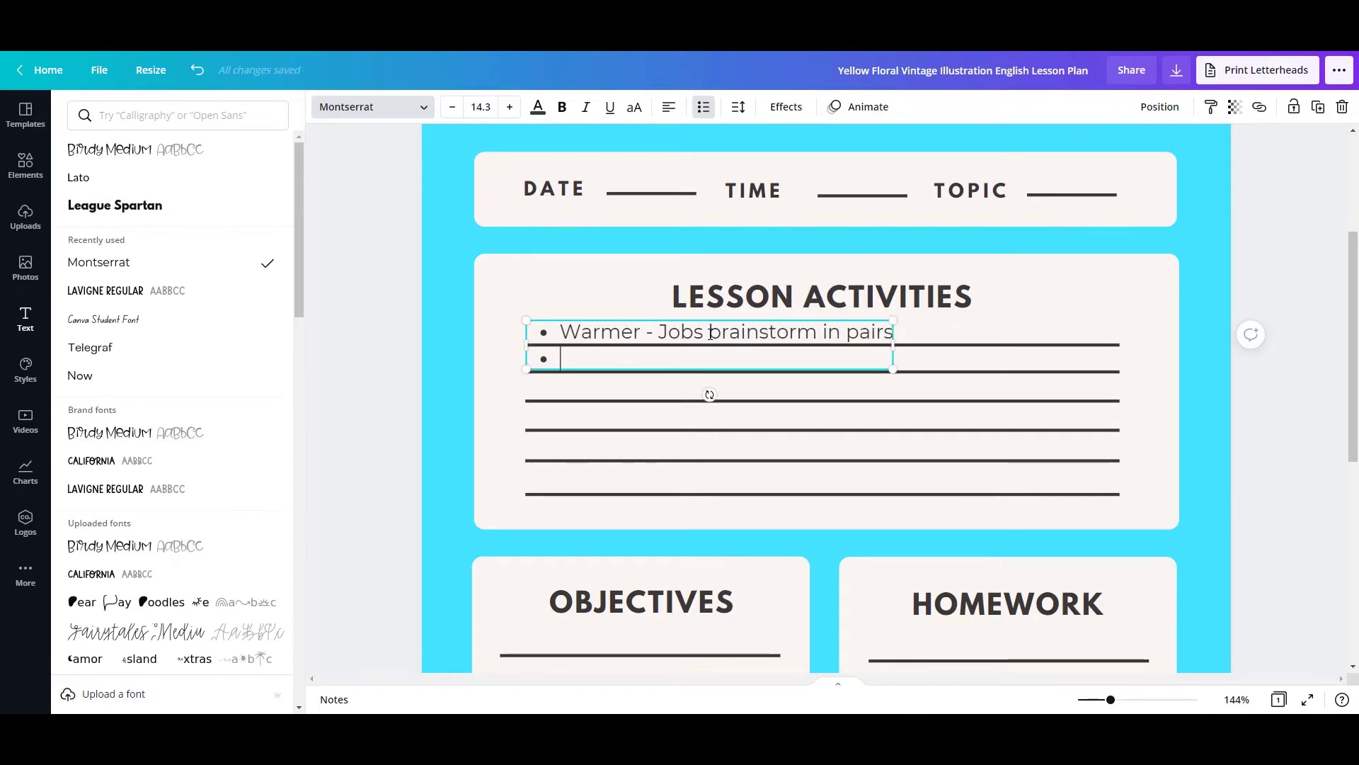
type("Introduce vocabulary Memory game to practice in pairs Who am I? Whole class activity")
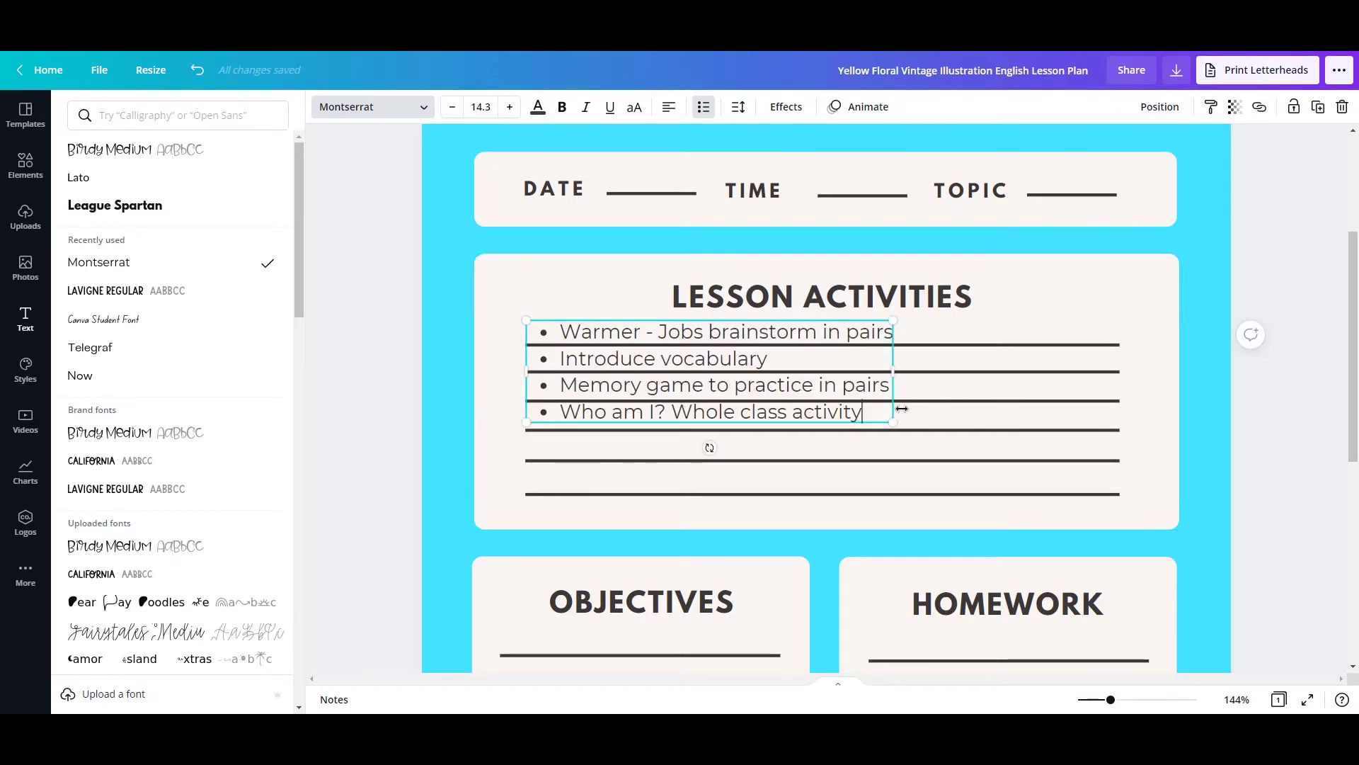
left_click_drag(892, 420, 914, 436)
Paste a copy of the activities list into the OBJECTIVES card and narrow it to fit
right_click(739, 411)
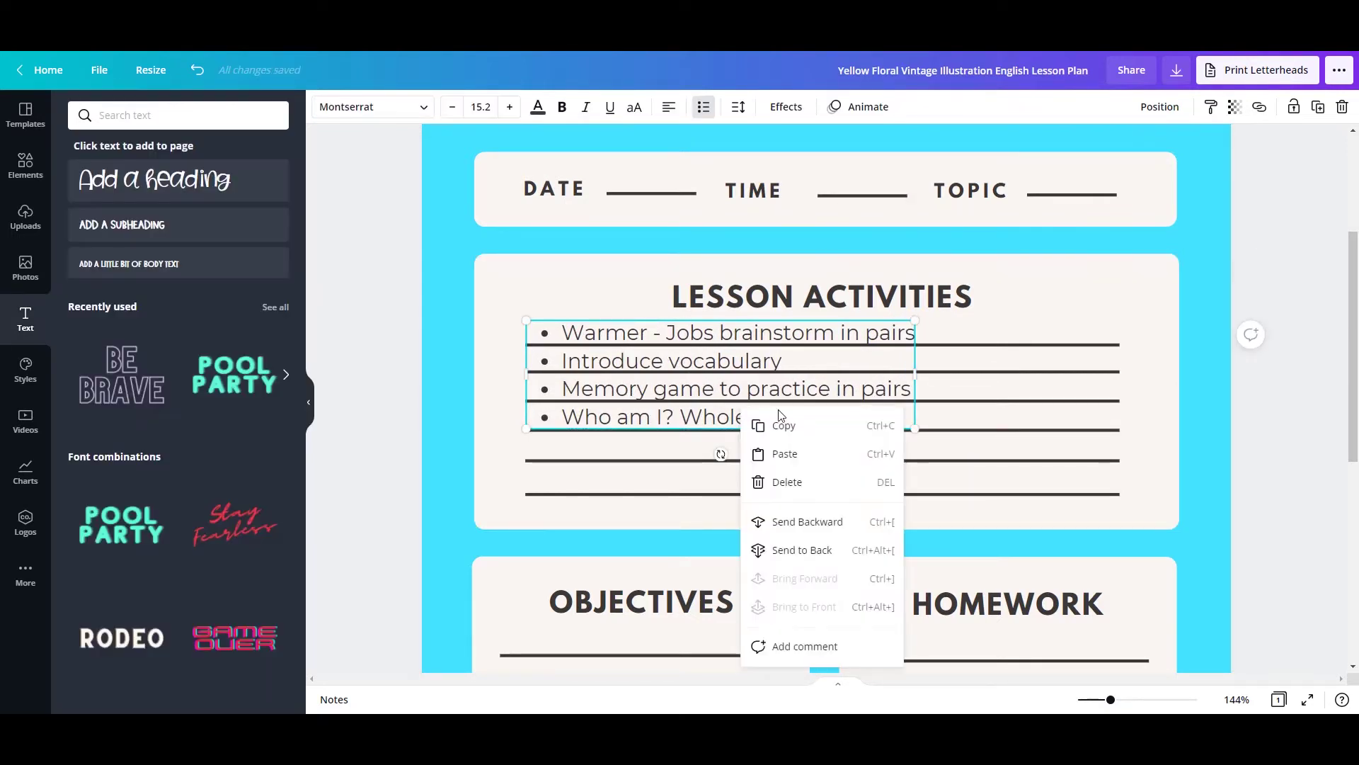
key("Escape")
scroll(774, 463, "down", 2)
scroll(774, 463, "down", 2)
left_click(604, 495)
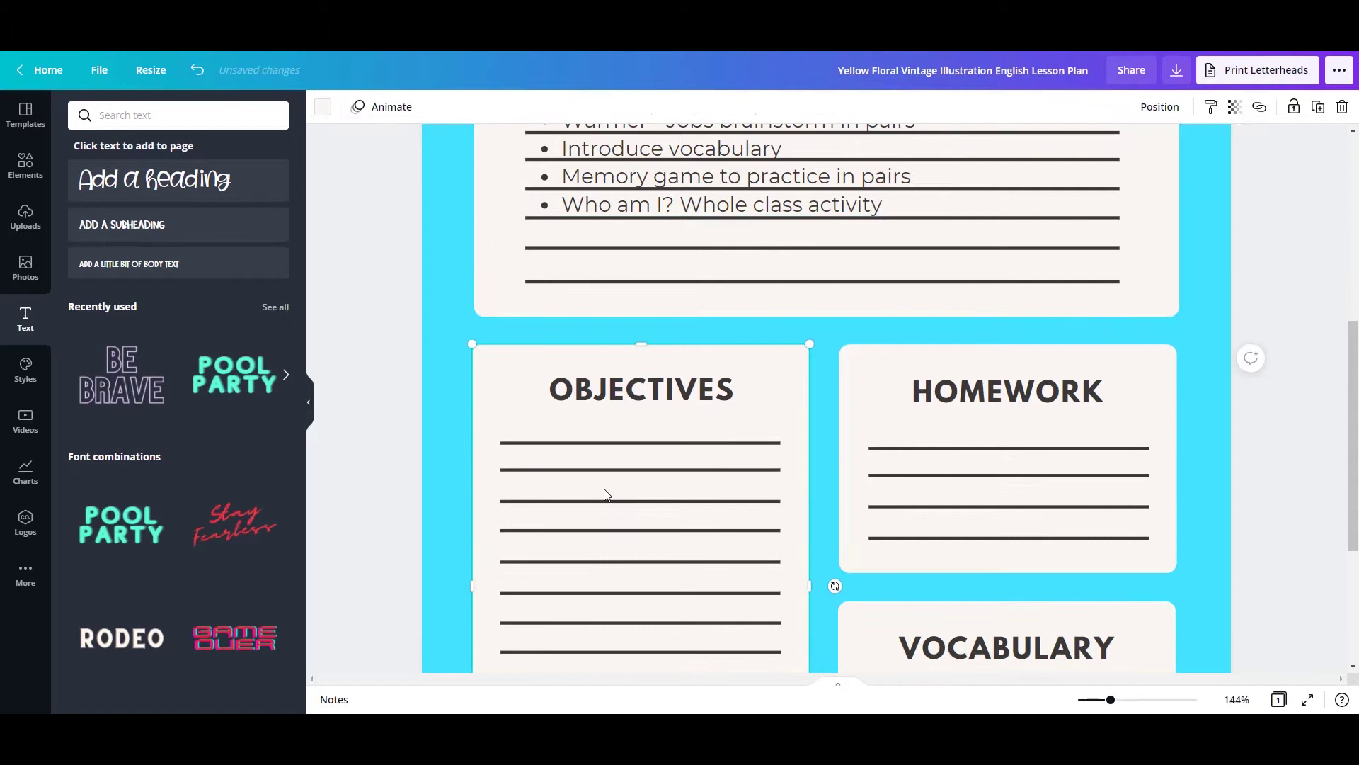
type("Warmer - Jobs brainstorm in pairs Introduce vocabulary Memory game to practice in pairs Who am I? Whole class activity")
left_click_drag(759, 279, 713, 452)
left_click_drag(883, 468, 785, 475)
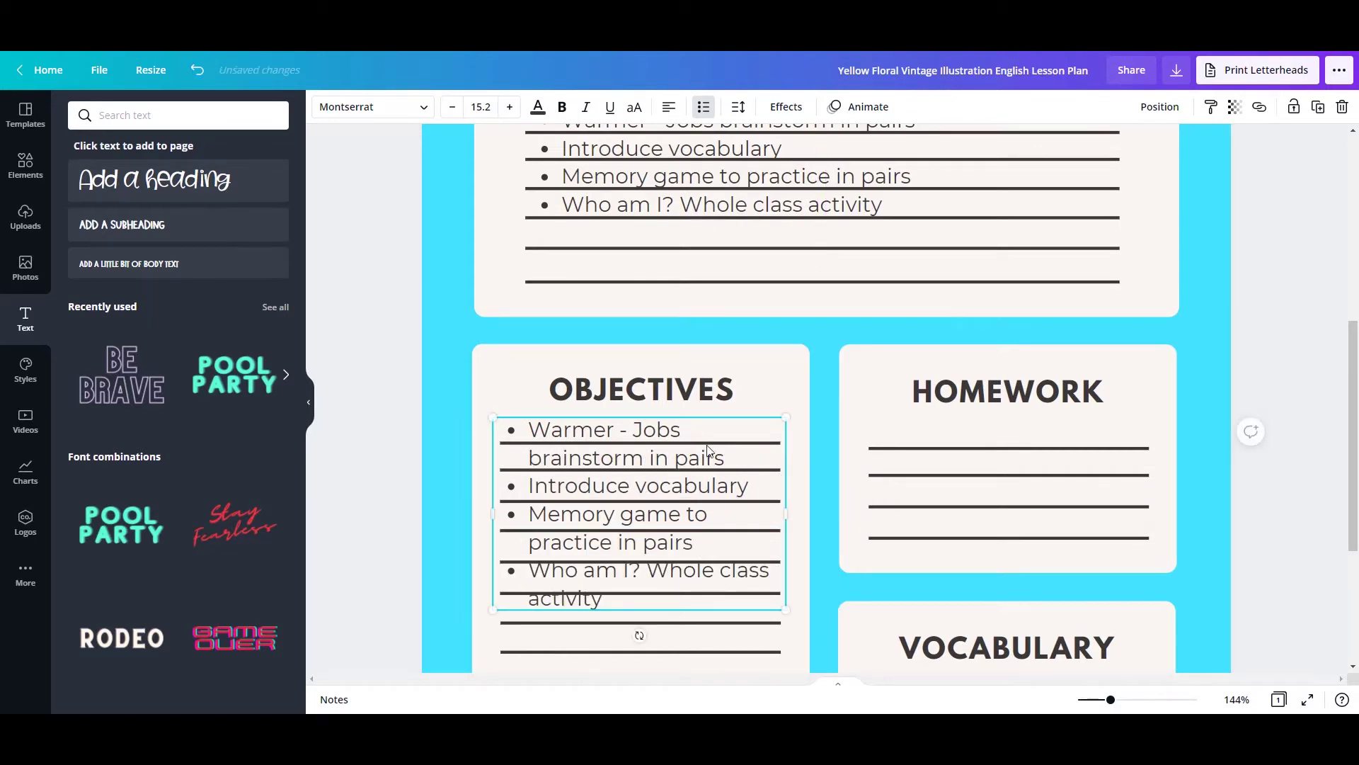
Replace its text with 'Develop and practice jobs vocab' and 'Write a description' bullets
left_click_drag(604, 598, 530, 429)
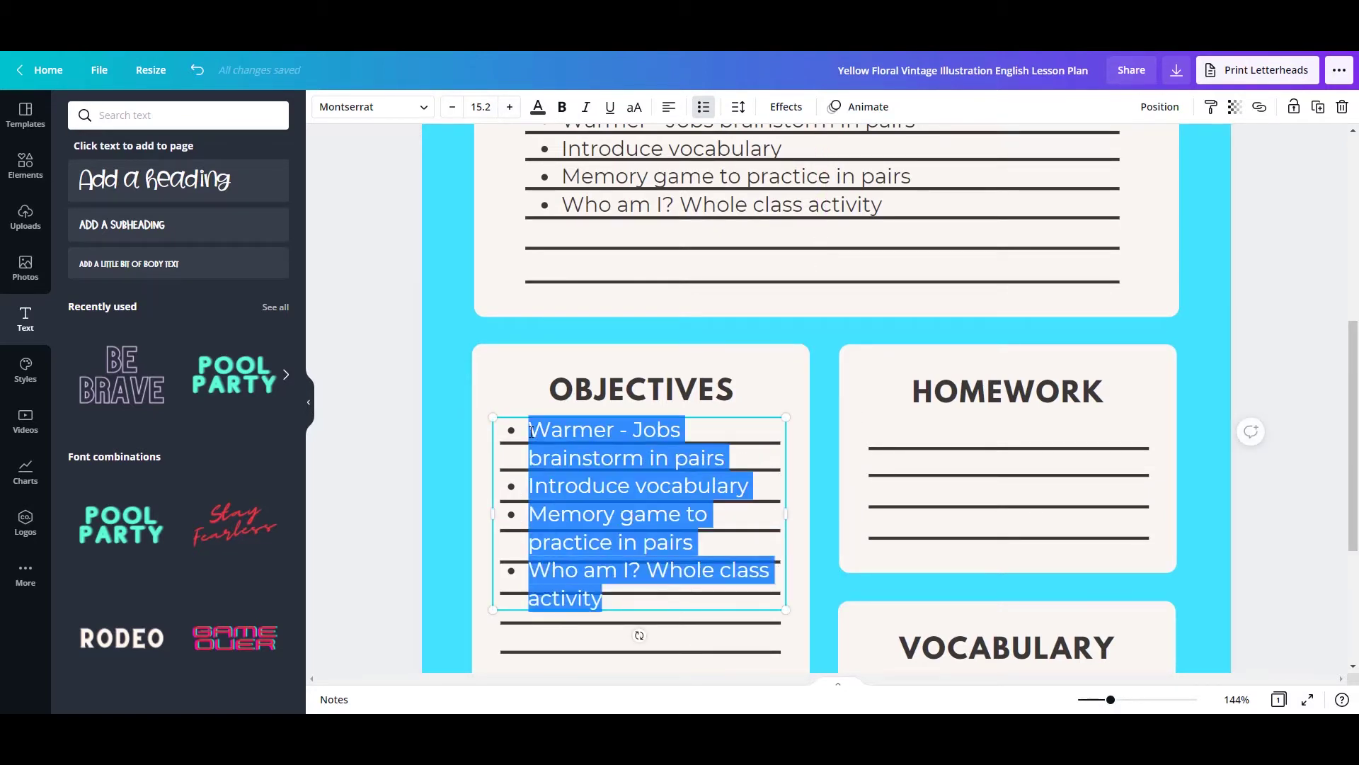
type("Develop and practice jobs vocab Write a description")
left_click_drag(787, 502, 795, 500)
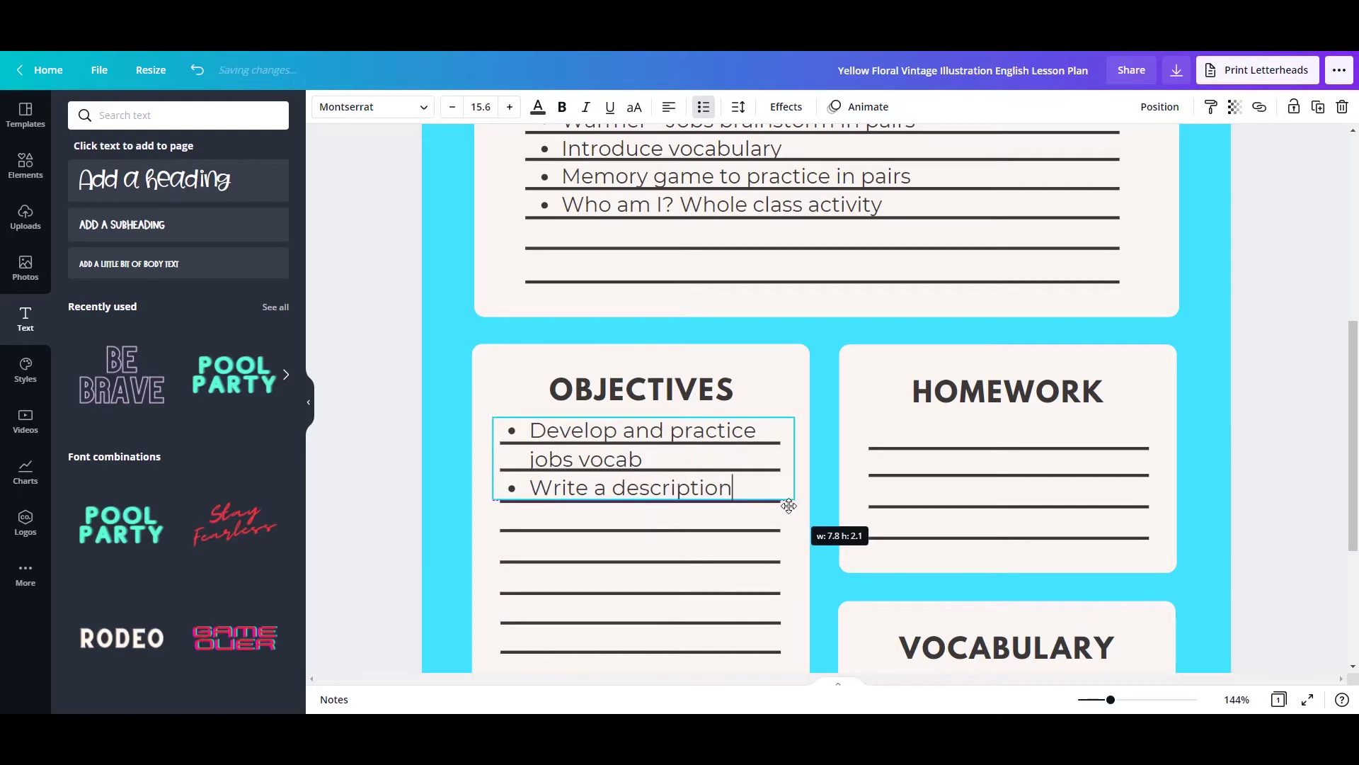
right_click(748, 463)
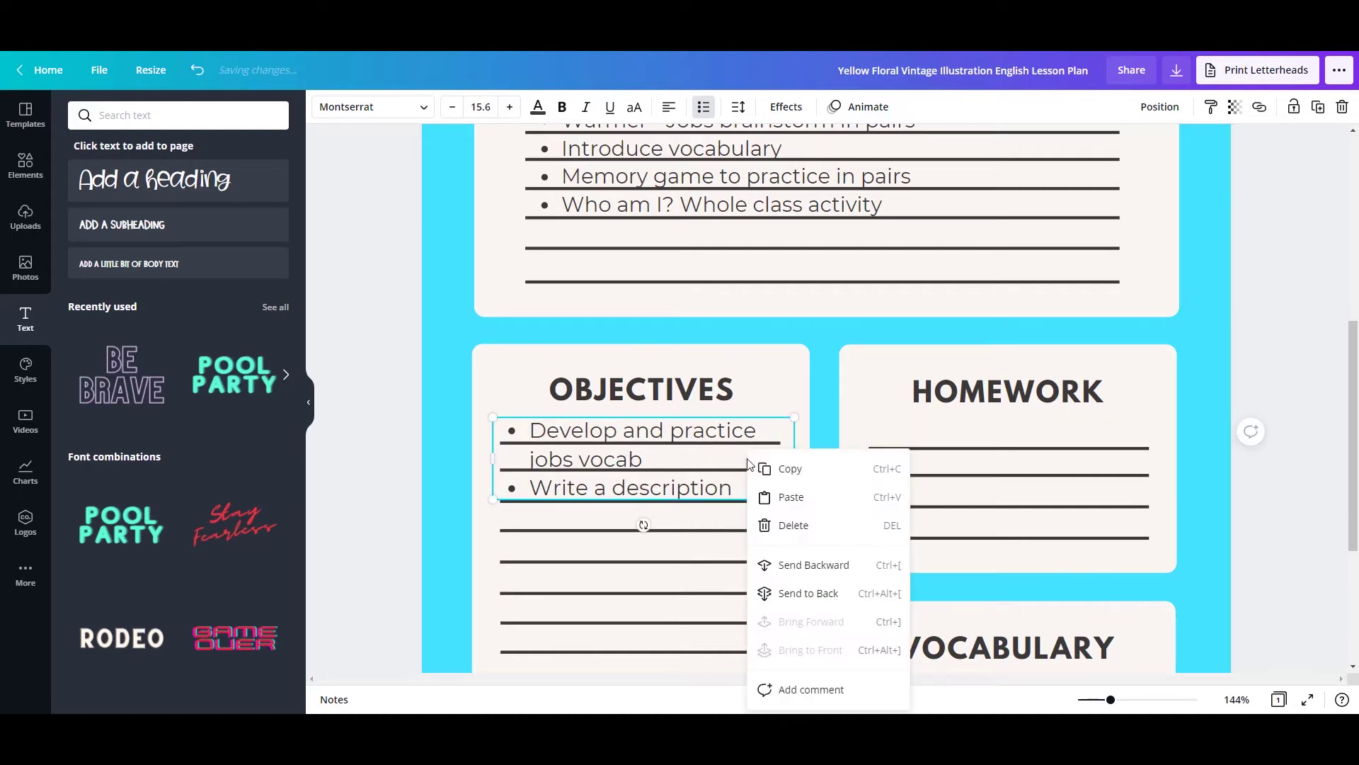
Add a HOMEWORK bullet: 'Choose a family member and write a paragraph about their job'
left_click(787, 470)
left_click(954, 489)
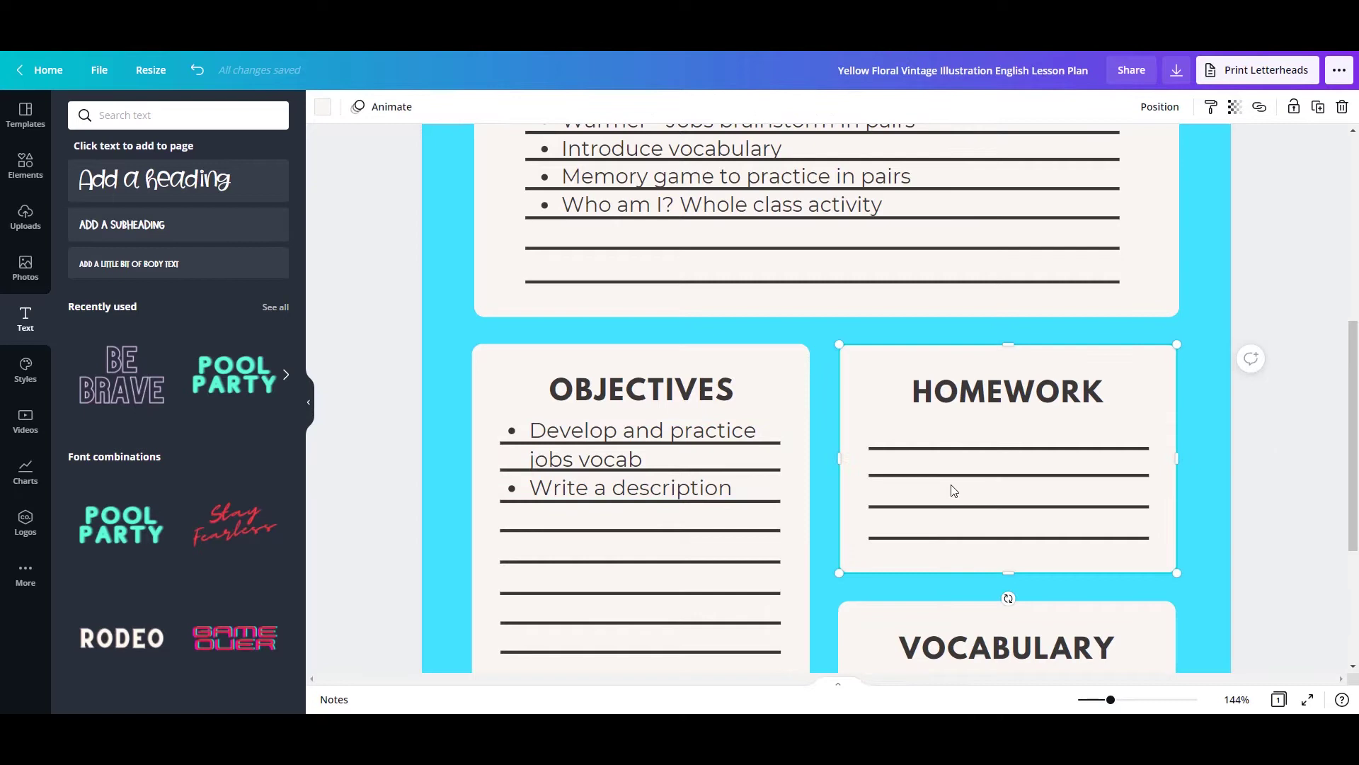
key("ctrl+v")
left_click_drag(692, 484, 1027, 468)
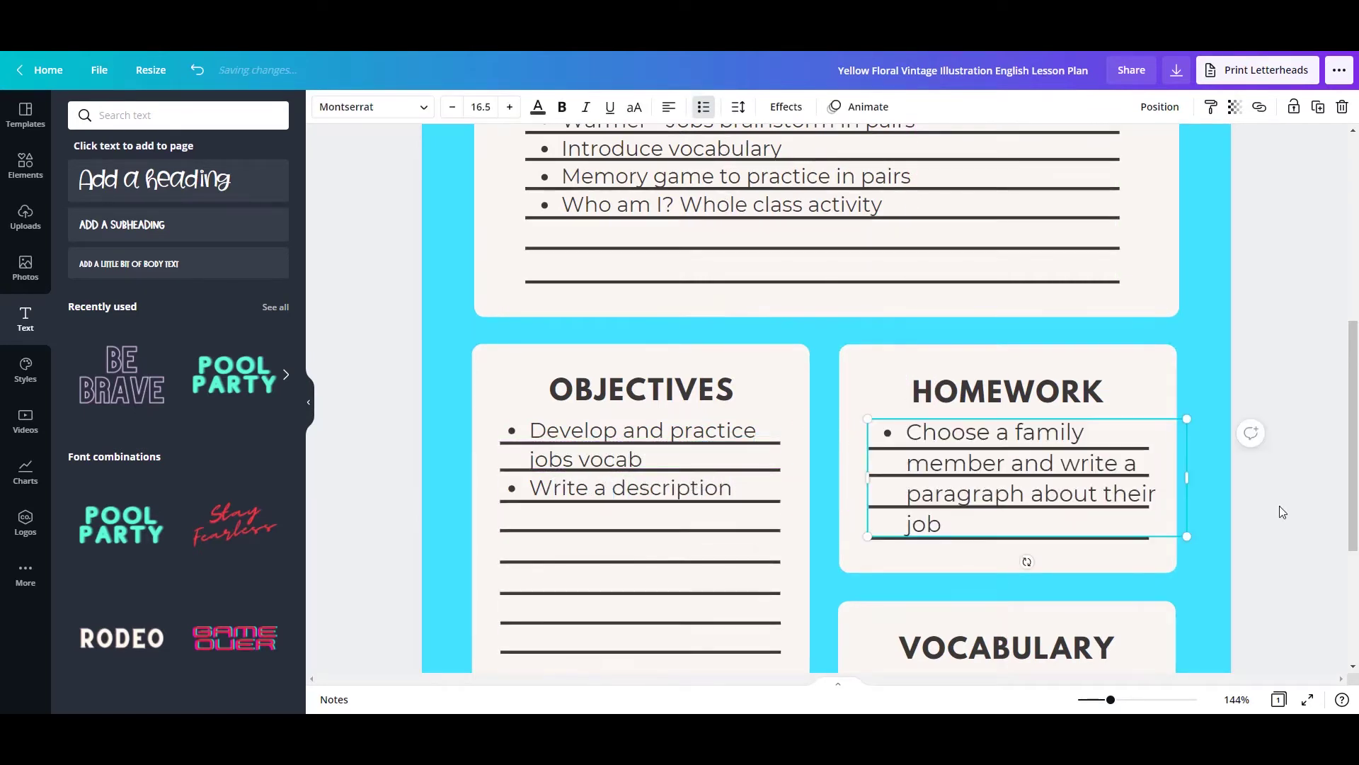
left_click(1243, 518)
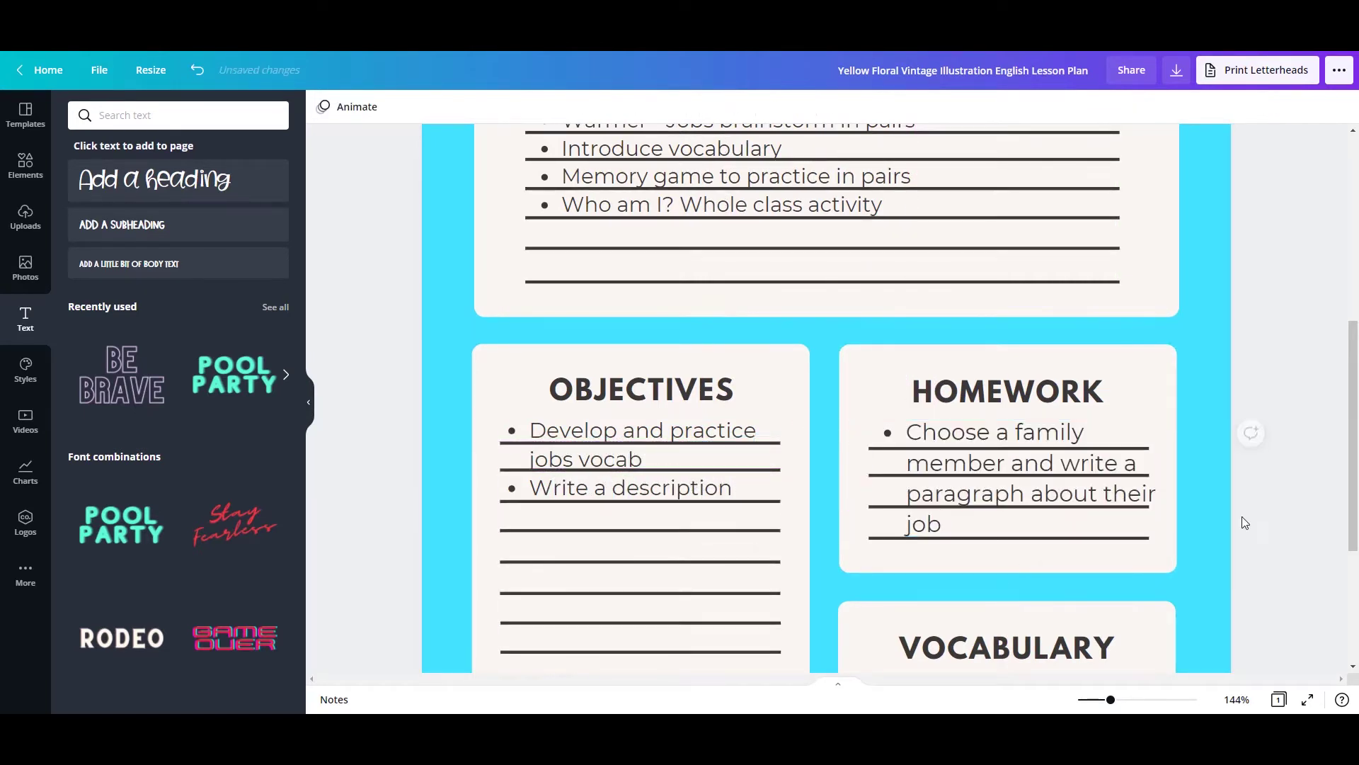
Put 'Unit 2 Lesson 4 Jobs Vocab List' in the VOCABULARY card
scroll(1204, 531, "down", 4)
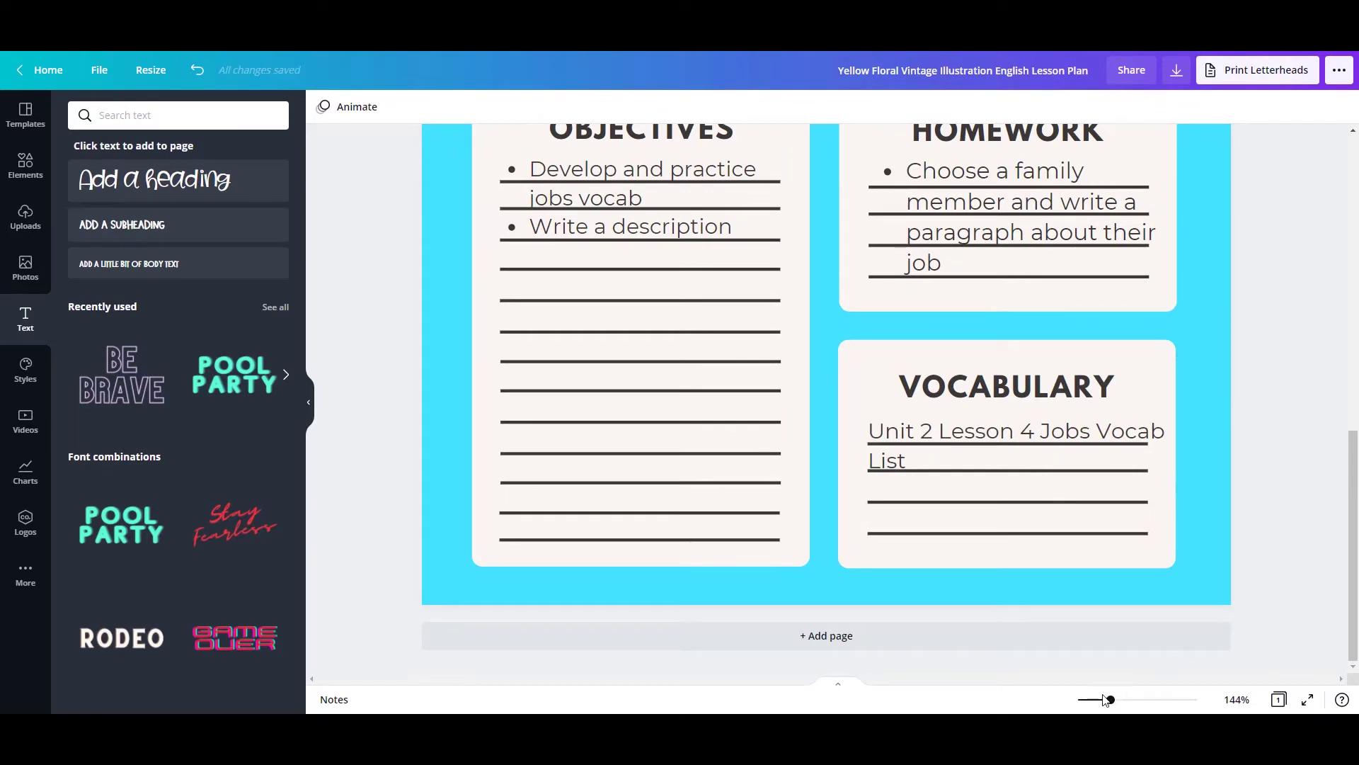
left_click_drag(1109, 701, 1096, 701)
left_click(1033, 500)
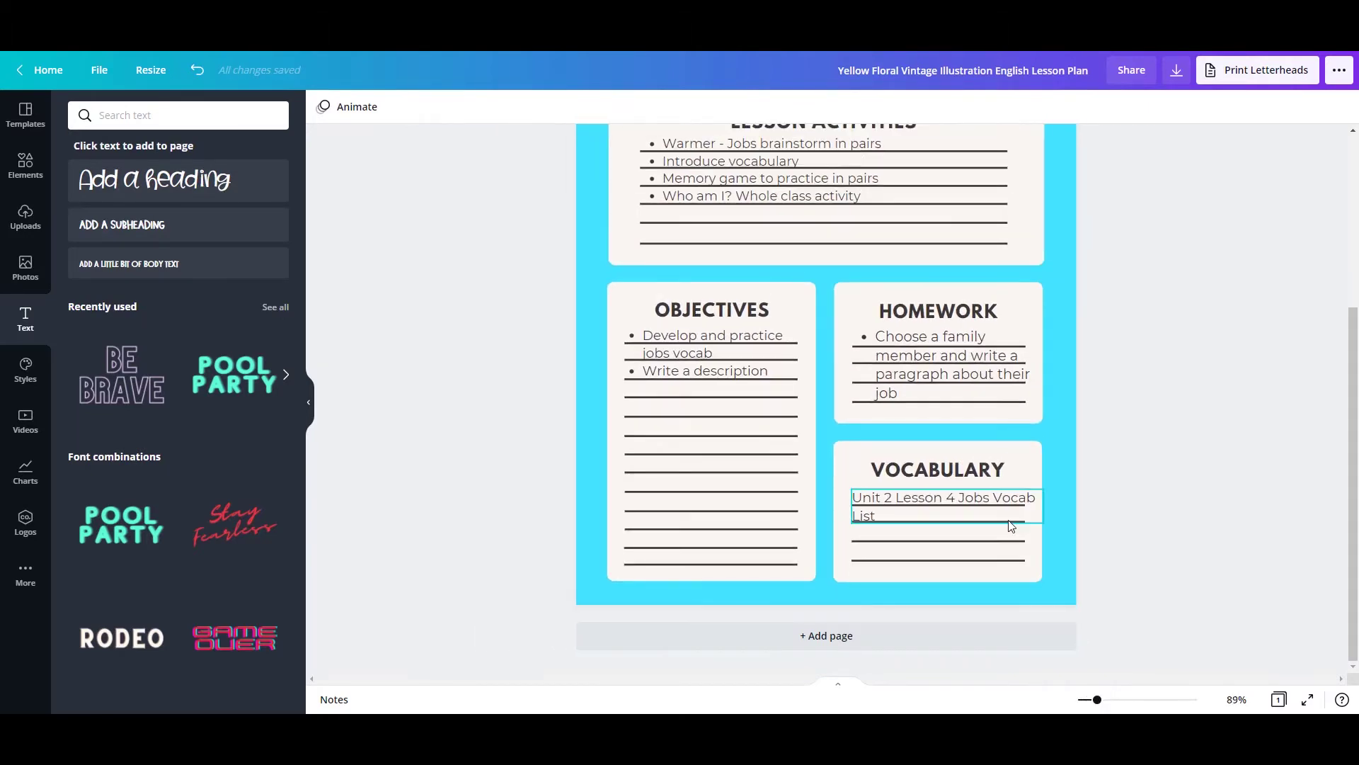
left_click(1162, 555)
Fill the header with DATE July 12, TIME 45 min and LEVEL A2, relabelling TOPIC
scroll(1162, 555, "up", 4)
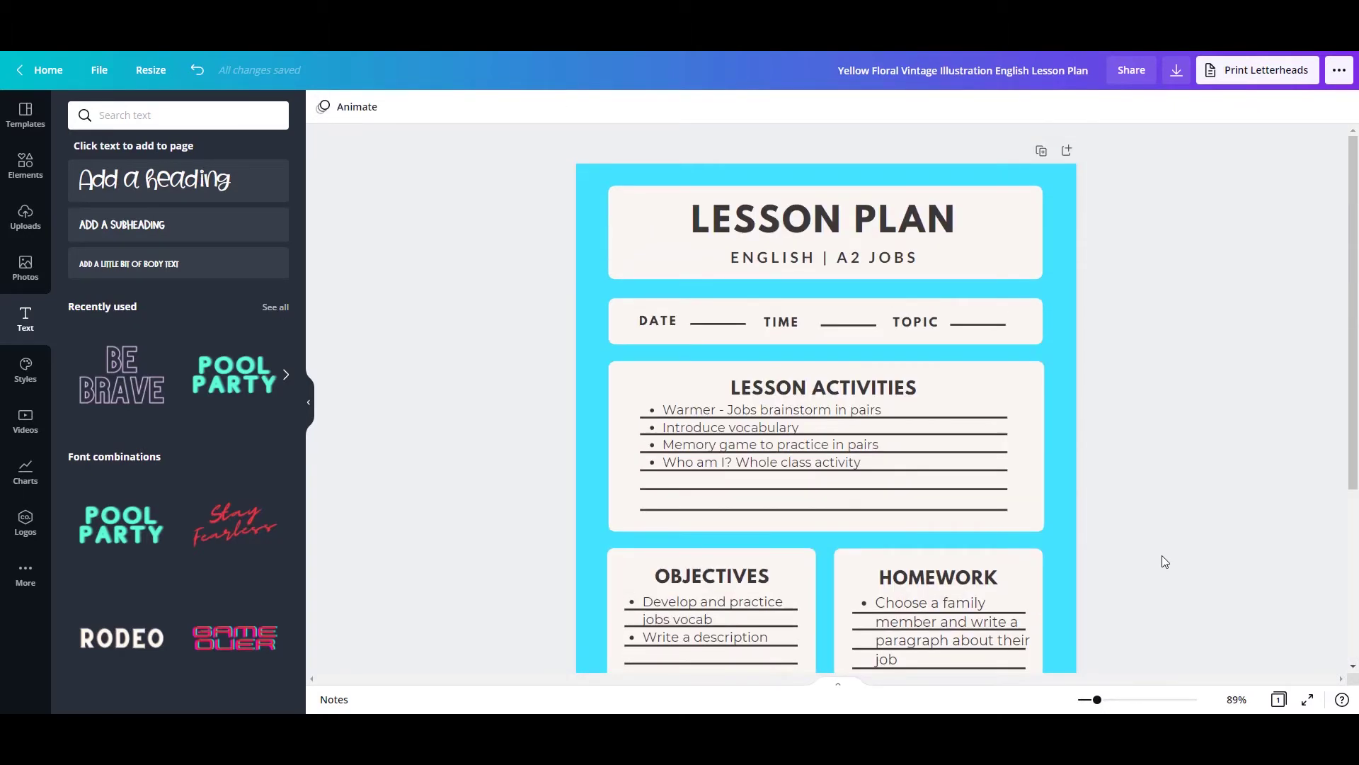
scroll(1162, 555, "down", 1)
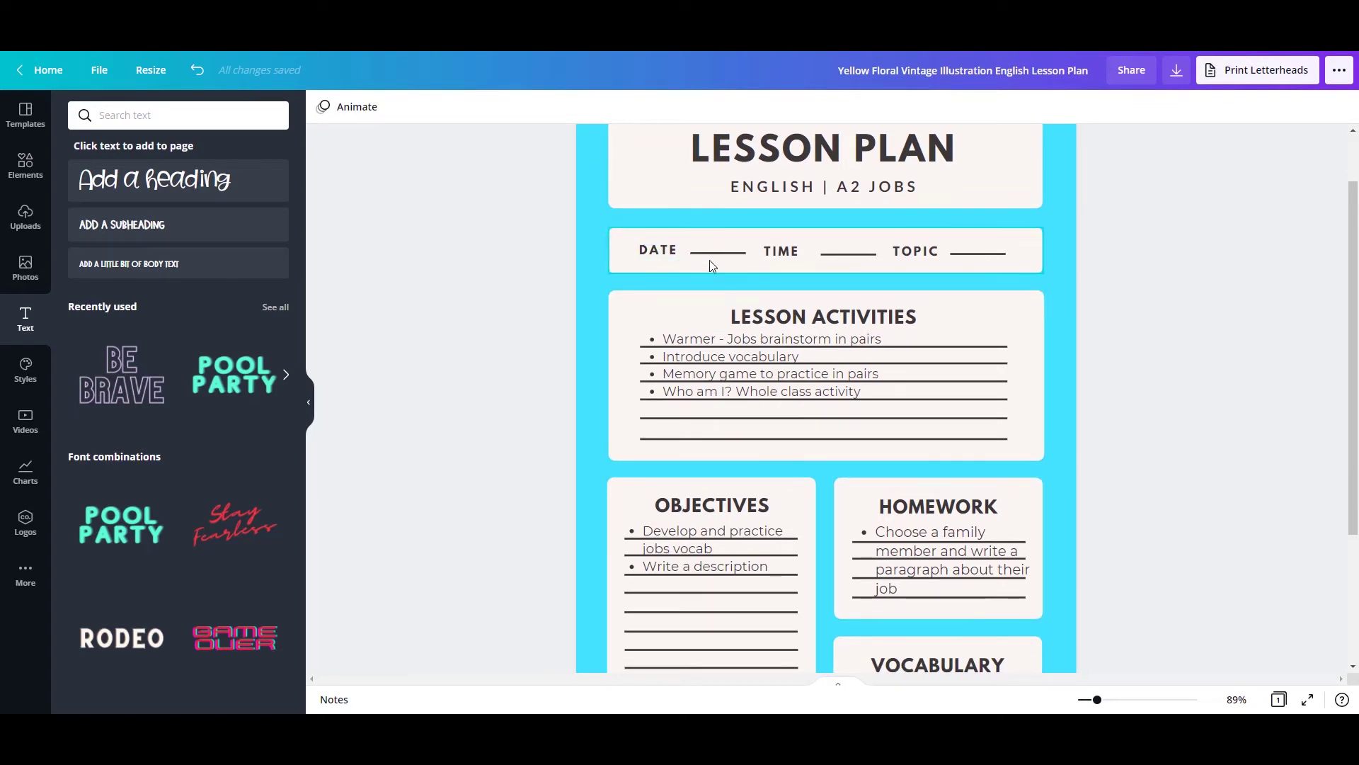
left_click(700, 245)
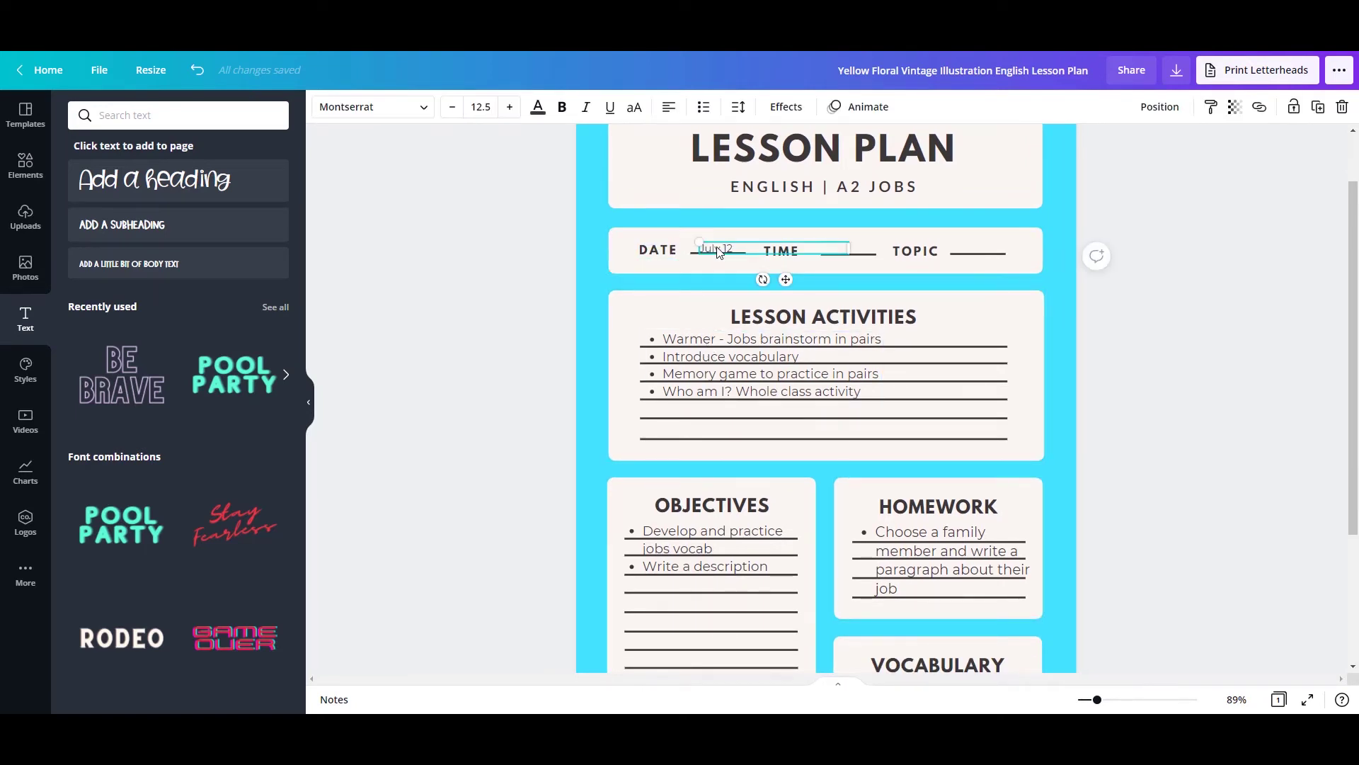
right_click(715, 249)
left_click(760, 269)
left_click(878, 245)
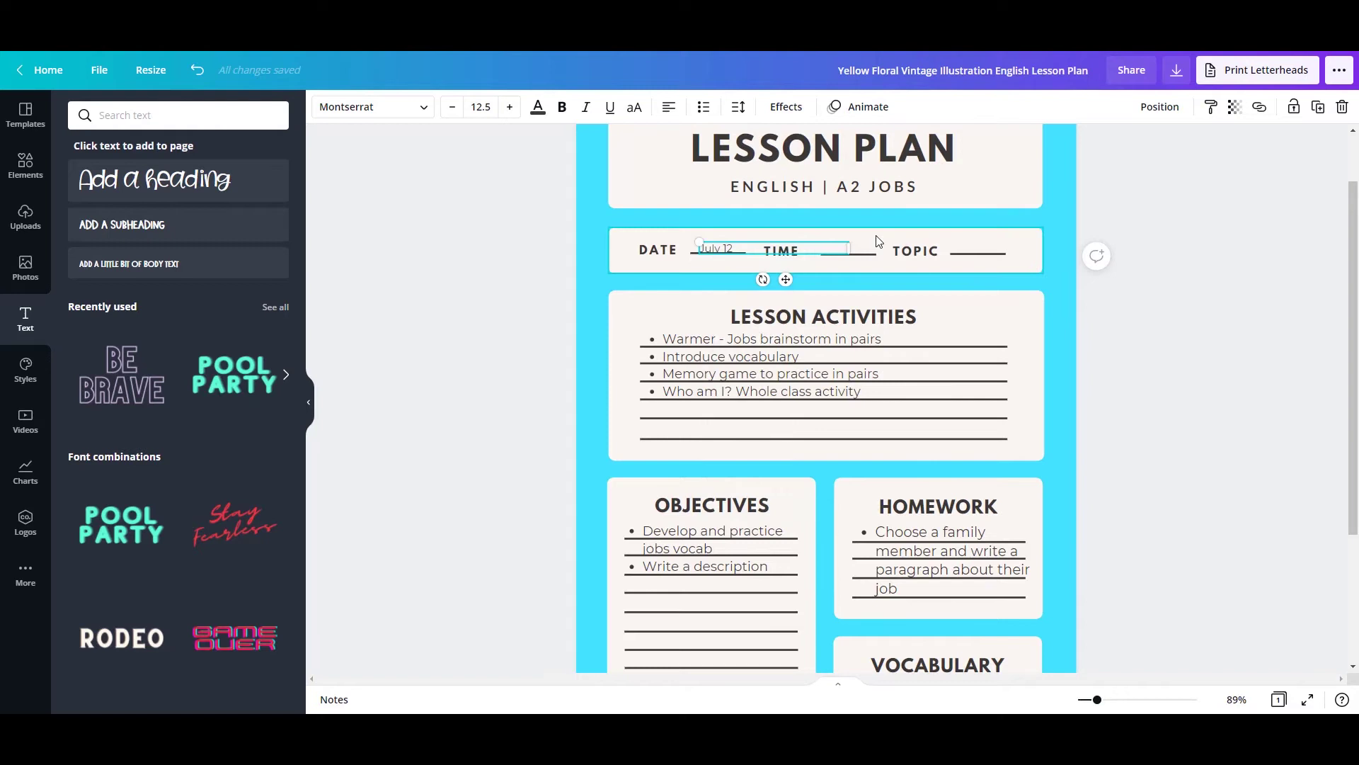
key("ctrl+v")
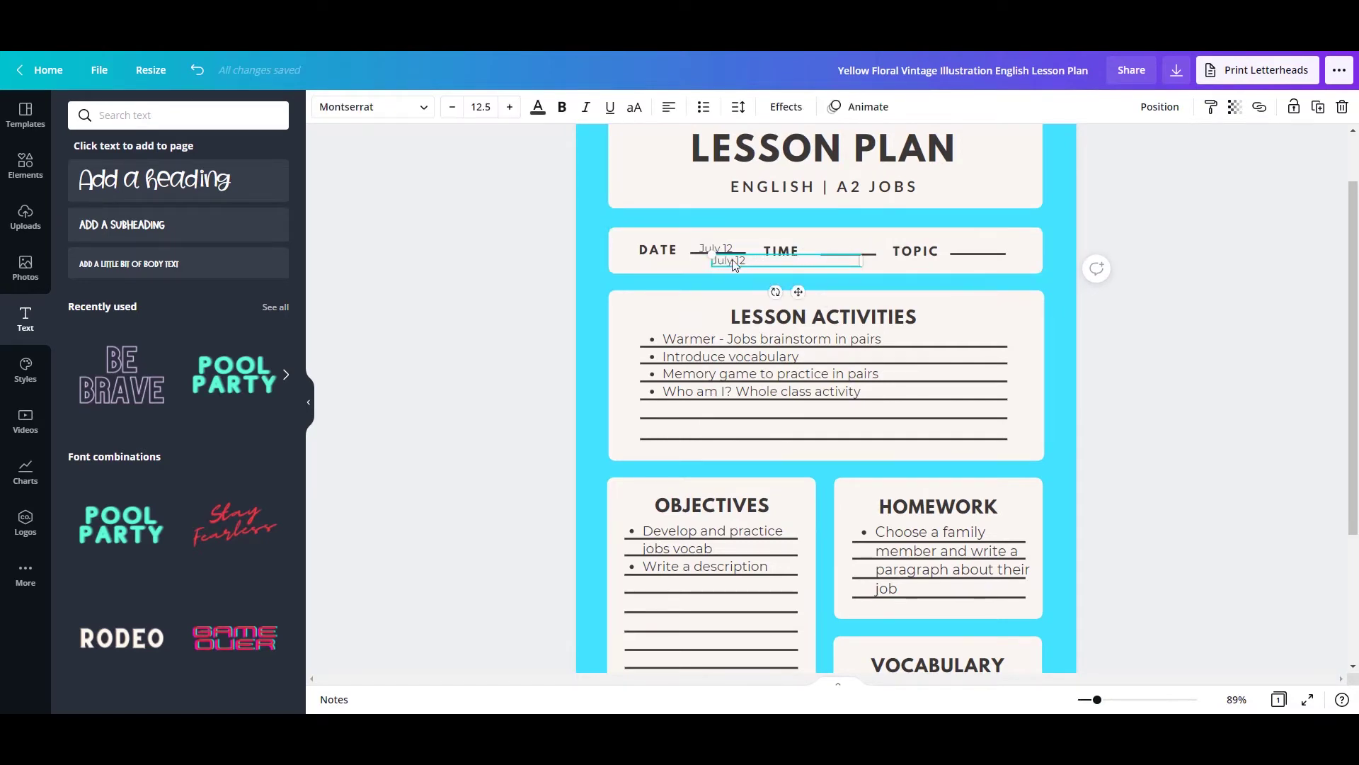
left_click_drag(732, 259, 849, 249)
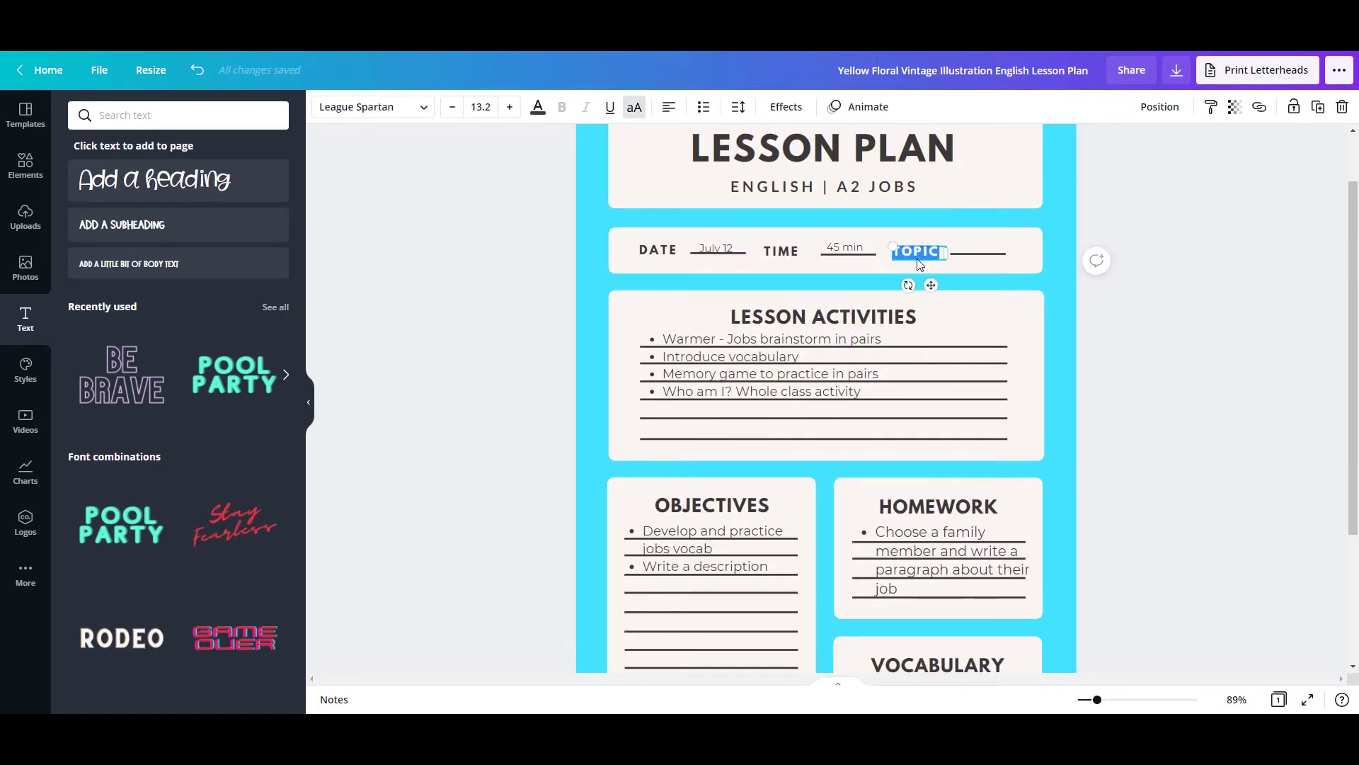
key("BackSpace")
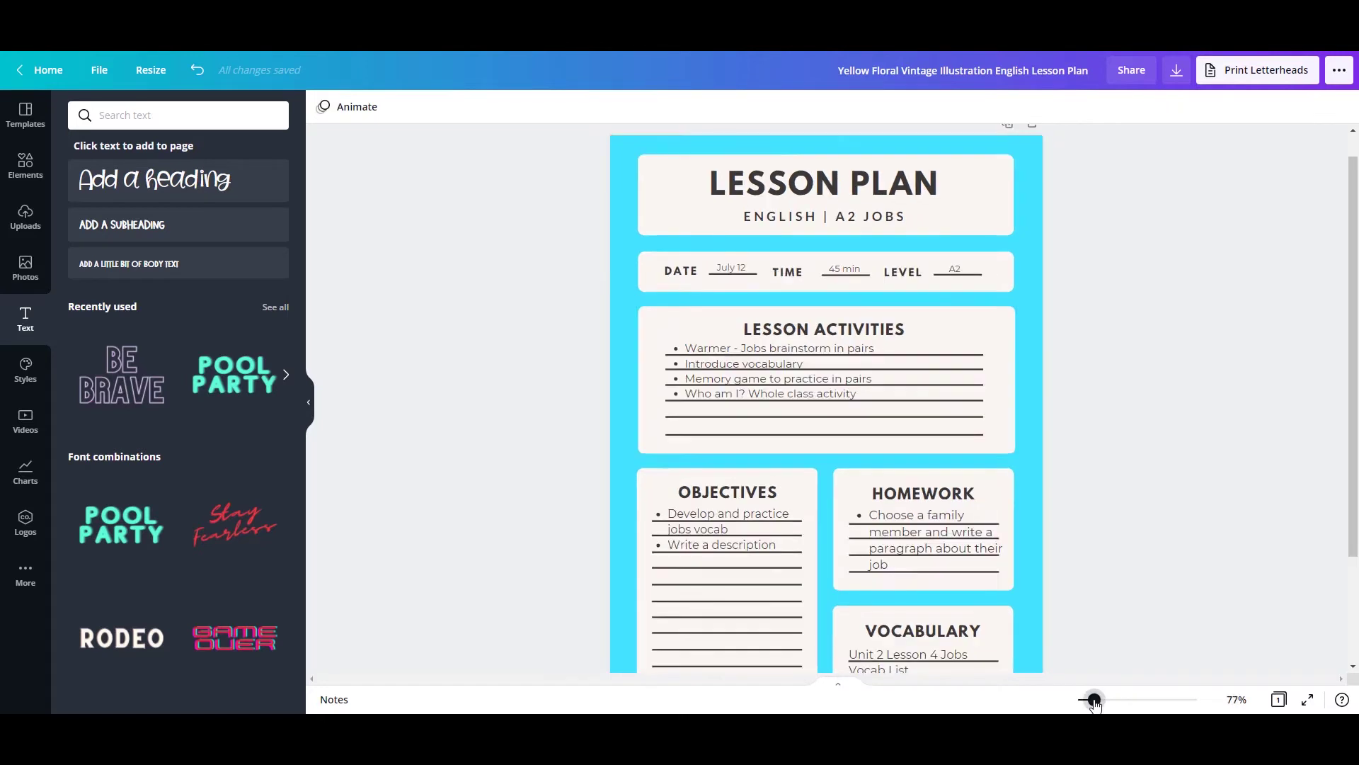
left_click_drag(1094, 700, 1092, 700)
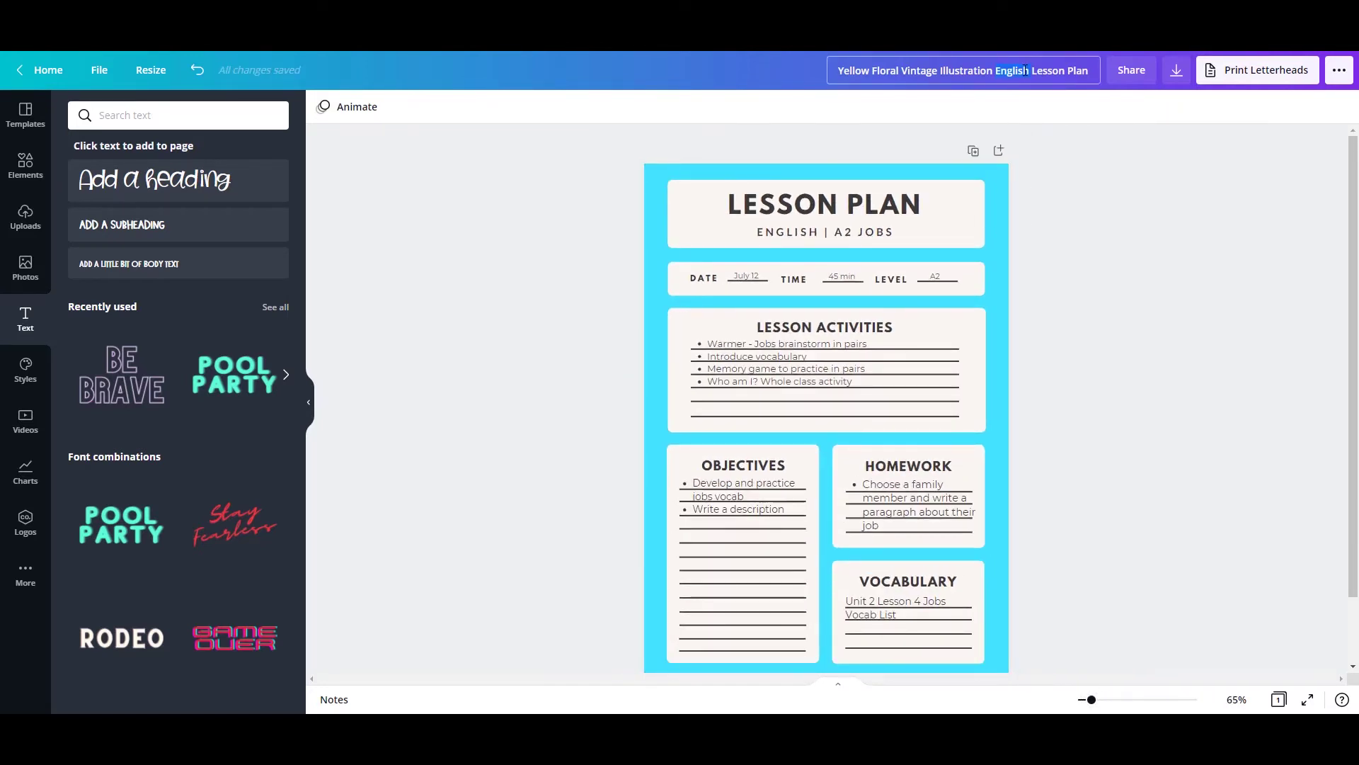
Title the design 'A2 Jobs Lesson Plan' and duplicate the filled page
type("A2 Jobs")
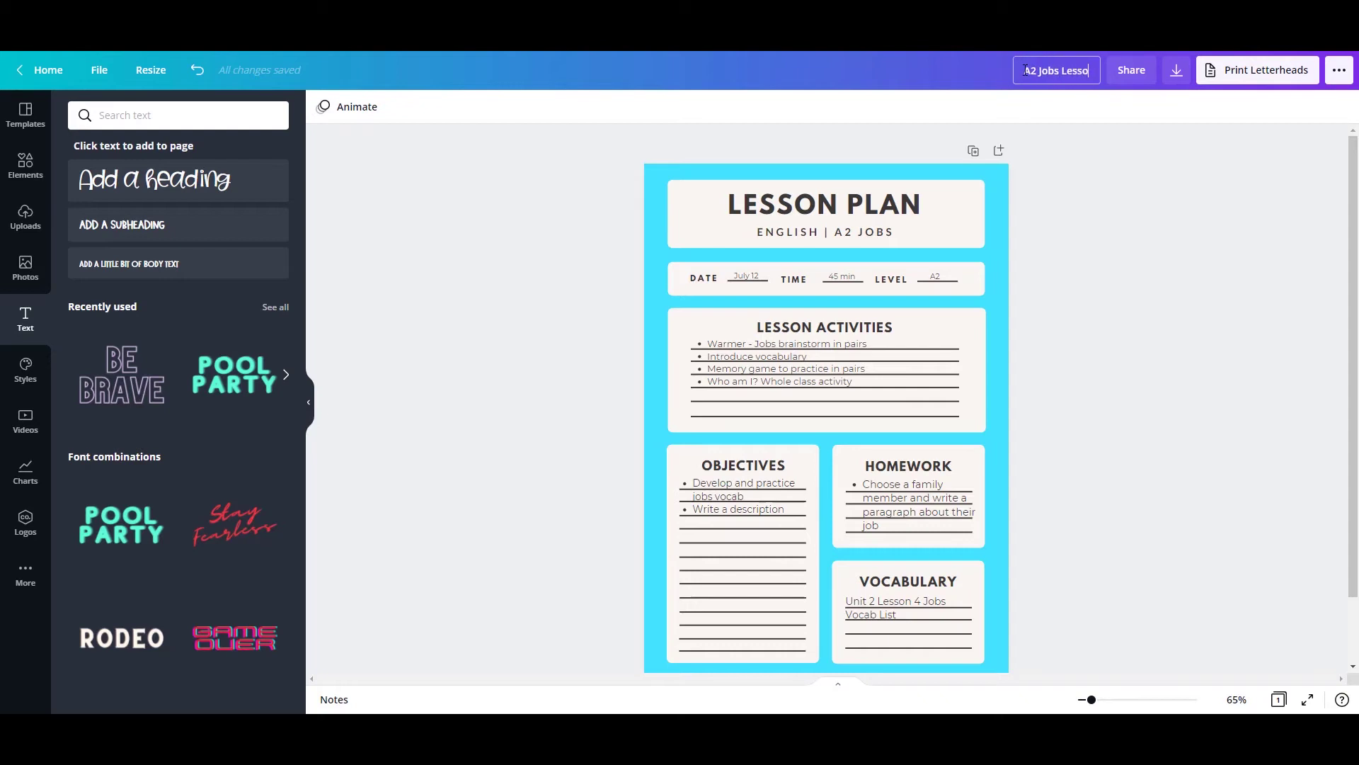
left_click(972, 152)
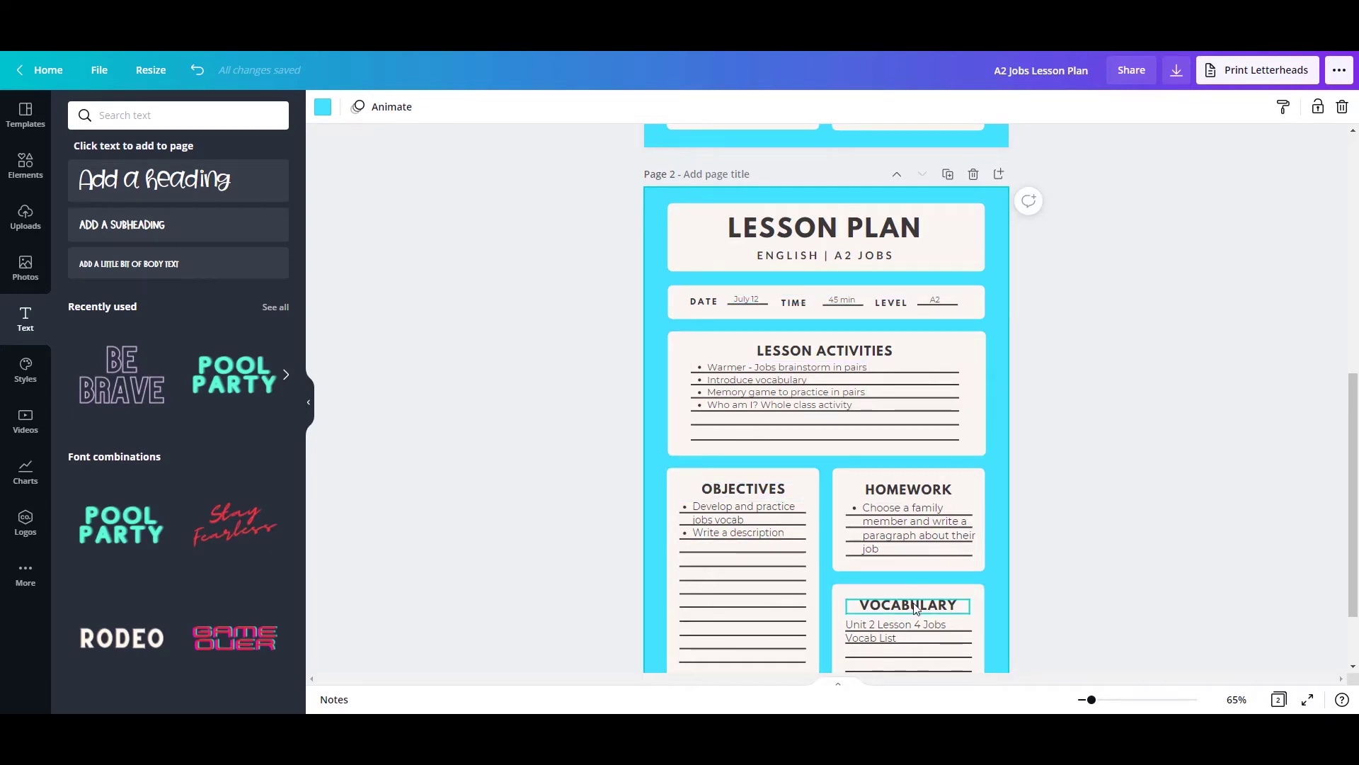
Replace the duplicate with a new blank second page without the cyan background
scroll(971, 460, "up", 4)
left_click(972, 458)
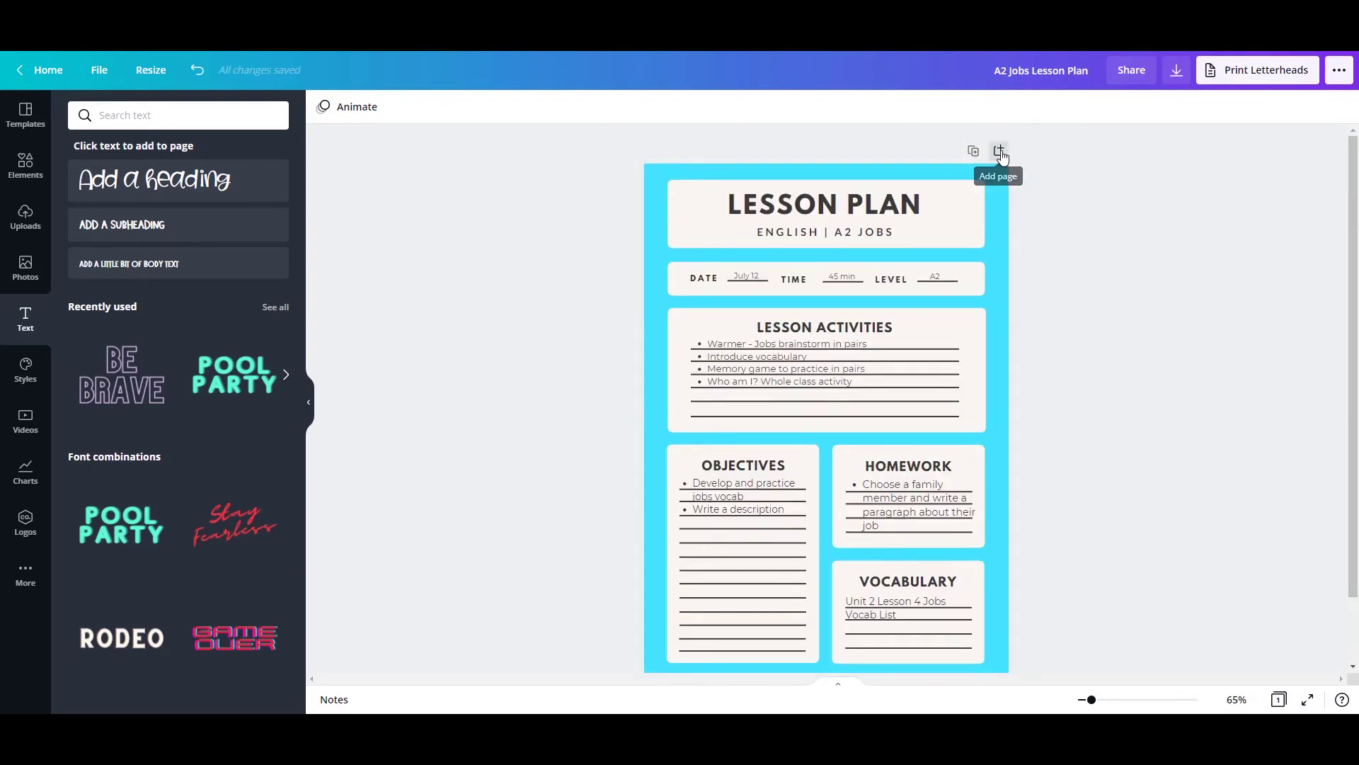
left_click(998, 151)
key("Delete")
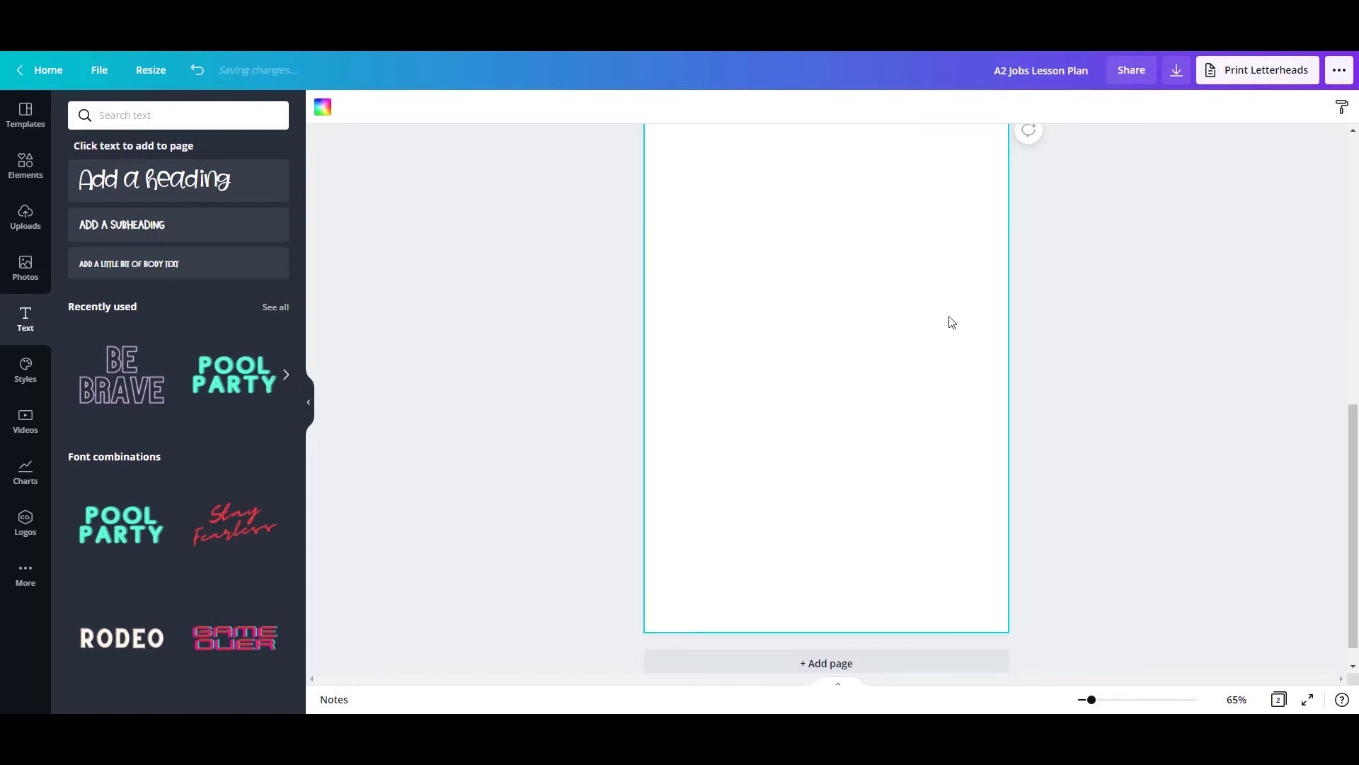
scroll(977, 333, "up", 3)
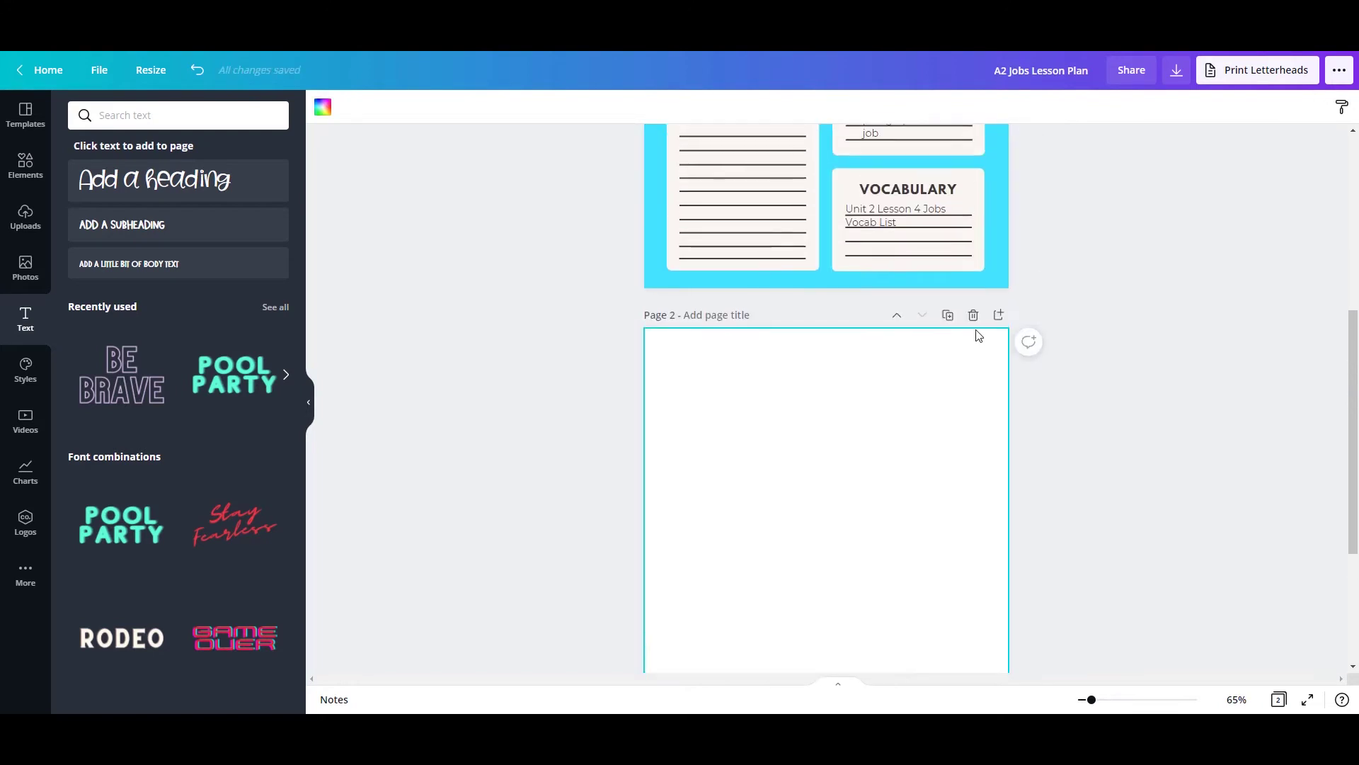
Place an enlarged four-workers jobs illustration from the Elements graphics on page 2
left_click(26, 164)
type("j")
left_click(156, 176)
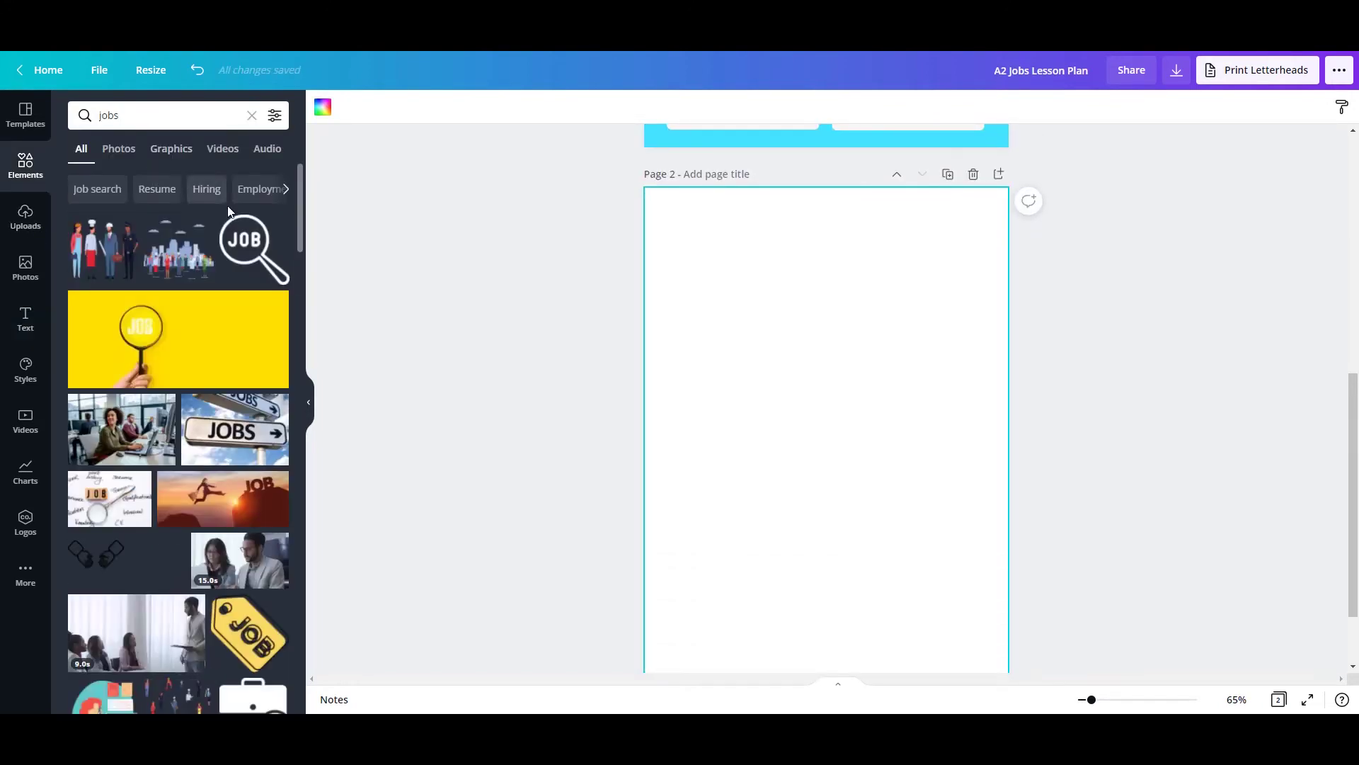
left_click(171, 149)
left_click_drag(102, 248, 792, 361)
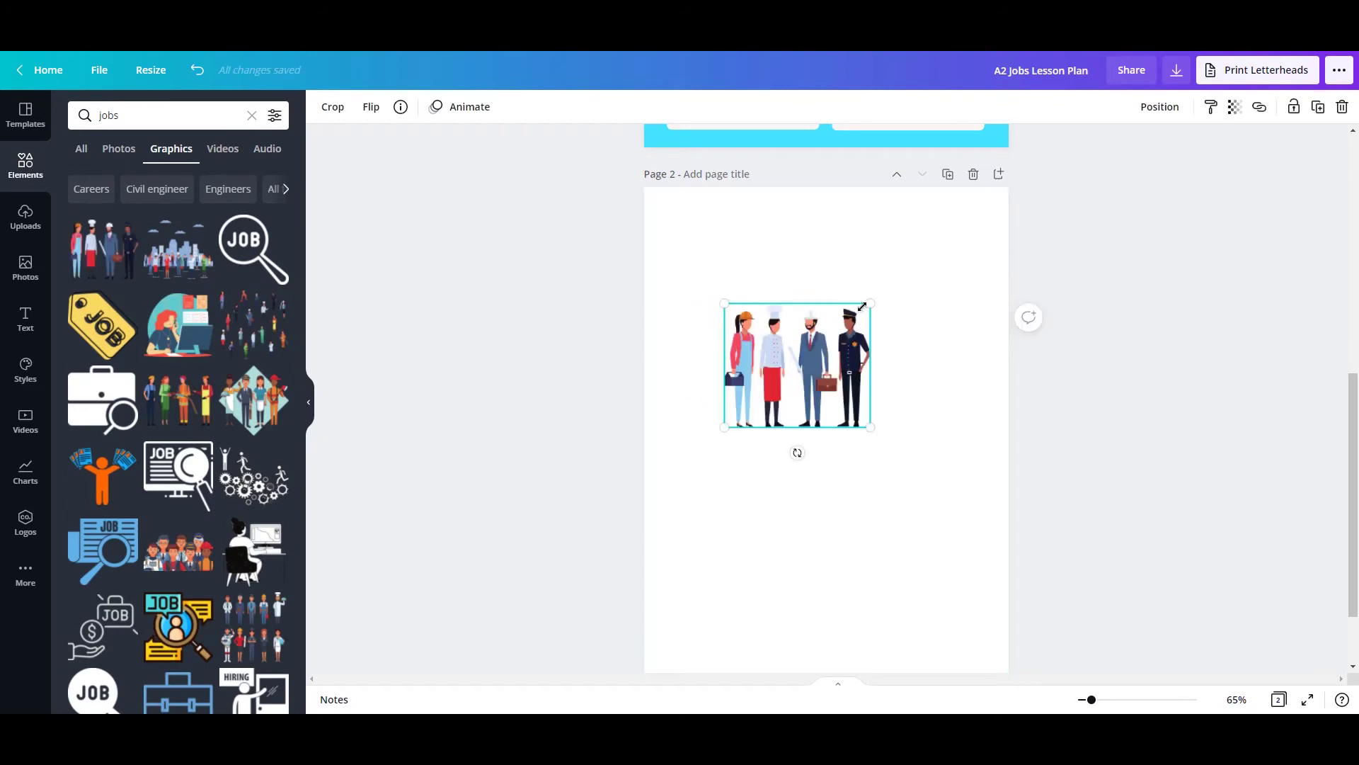
left_click_drag(862, 306, 1028, 270)
left_click_drag(960, 300, 924, 333)
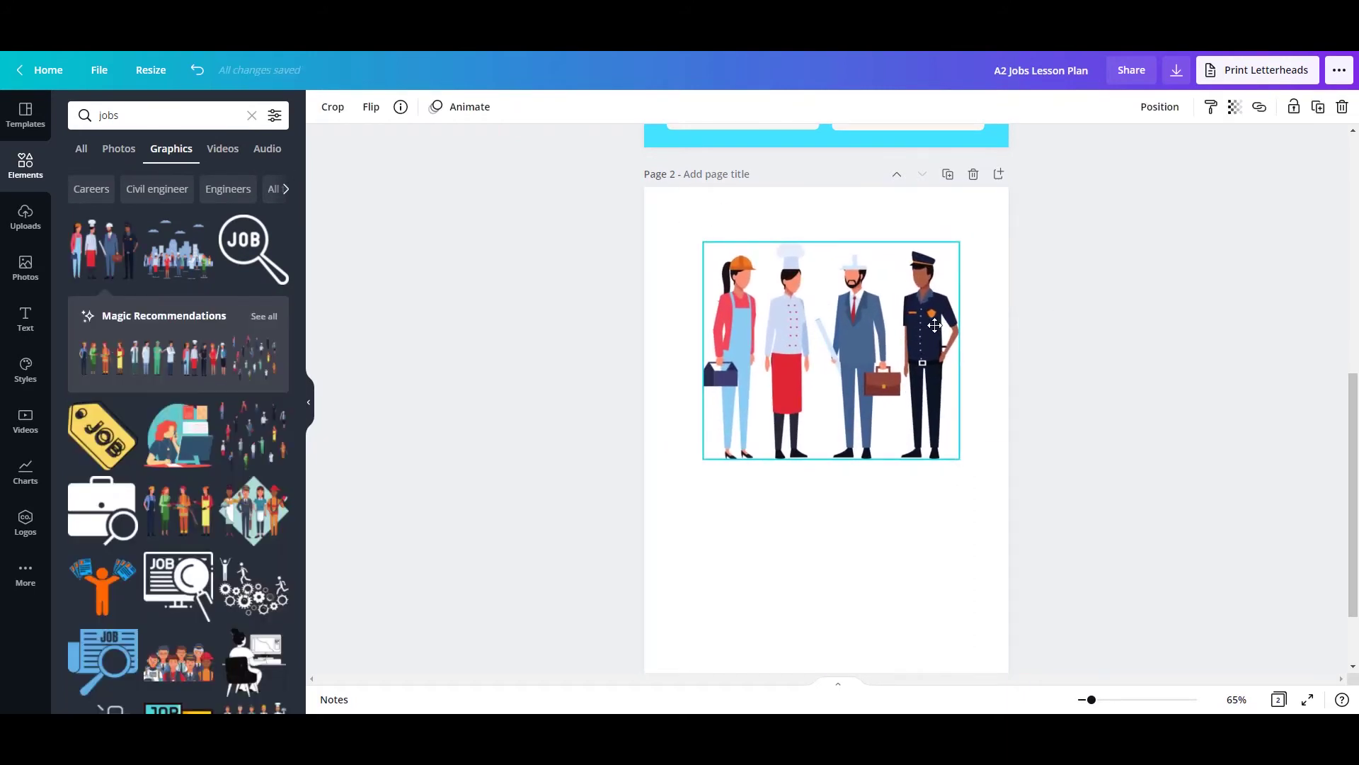
left_click(502, 465)
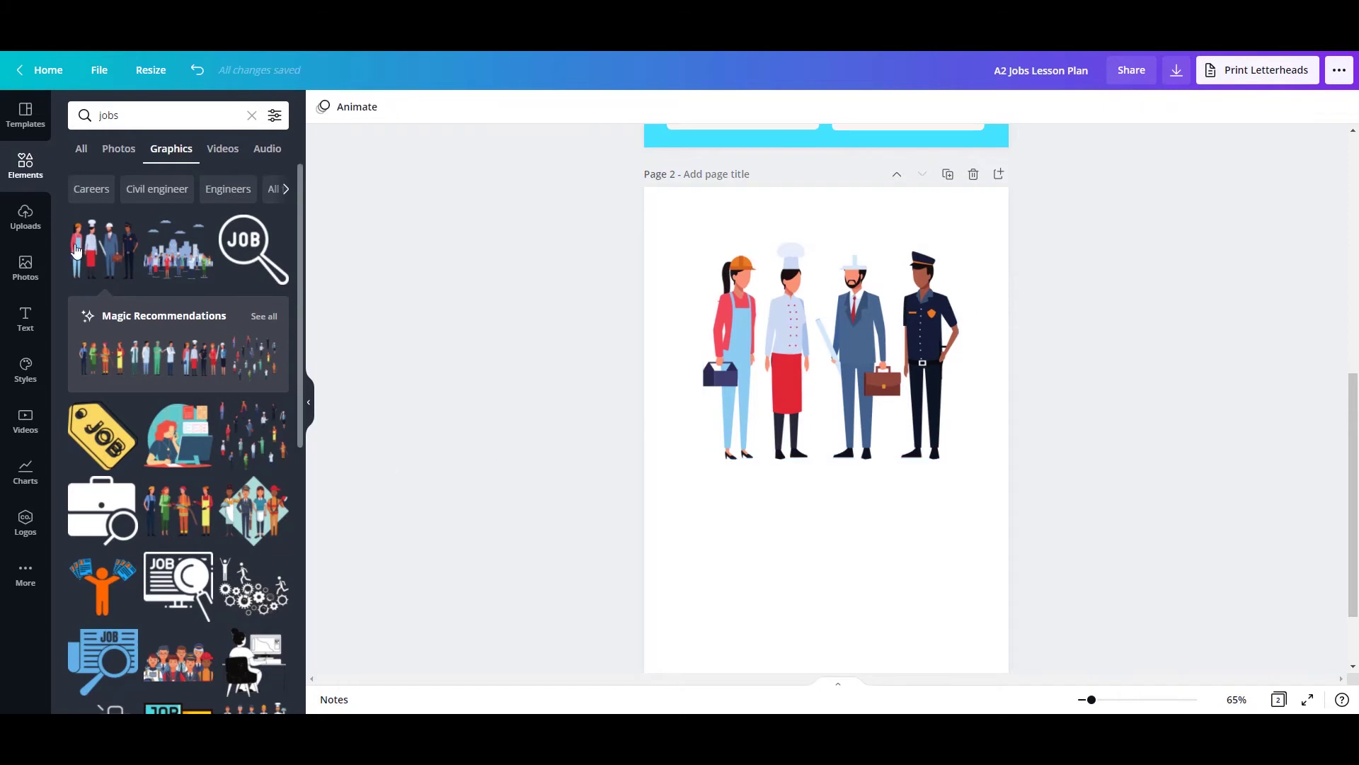
Add the black JOB search-monitor graphic below the workers and resize it
scroll(206, 531, "down", 3)
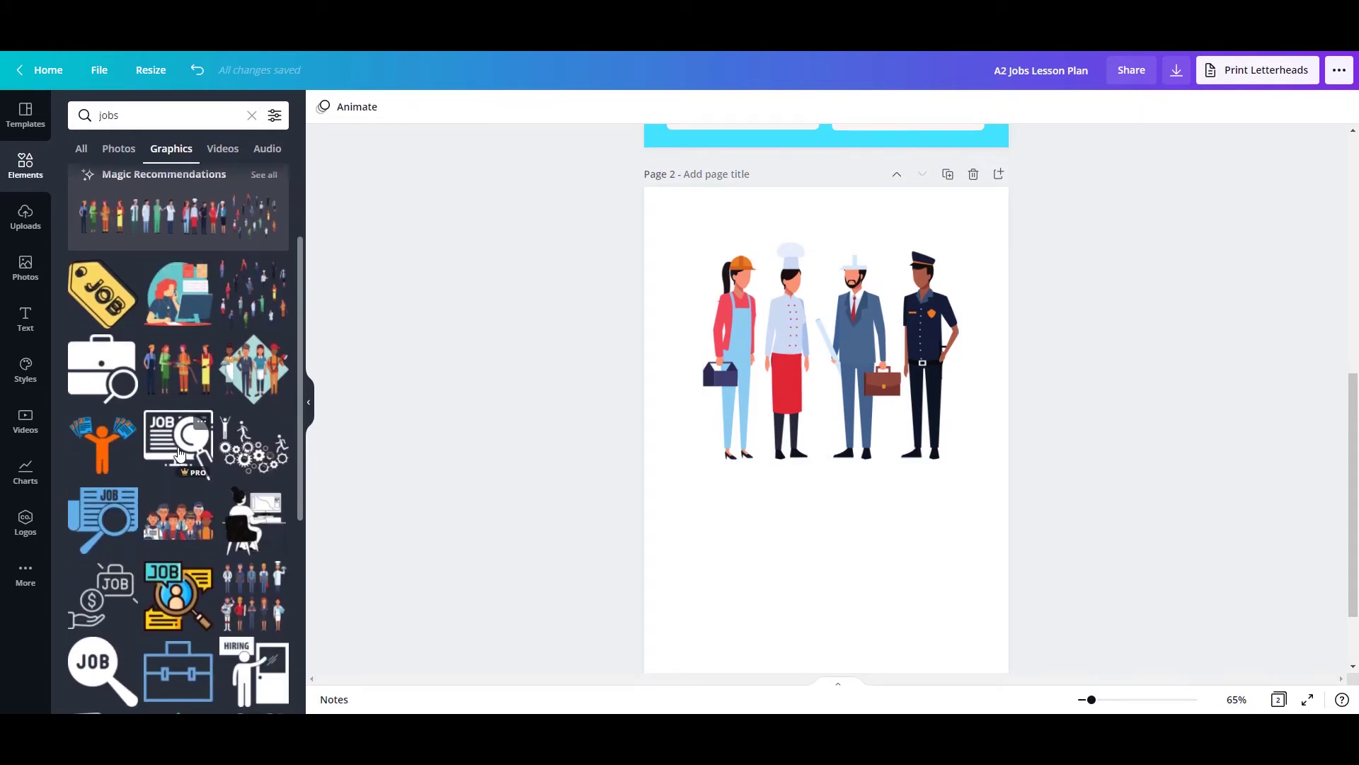
left_click_drag(178, 453, 804, 576)
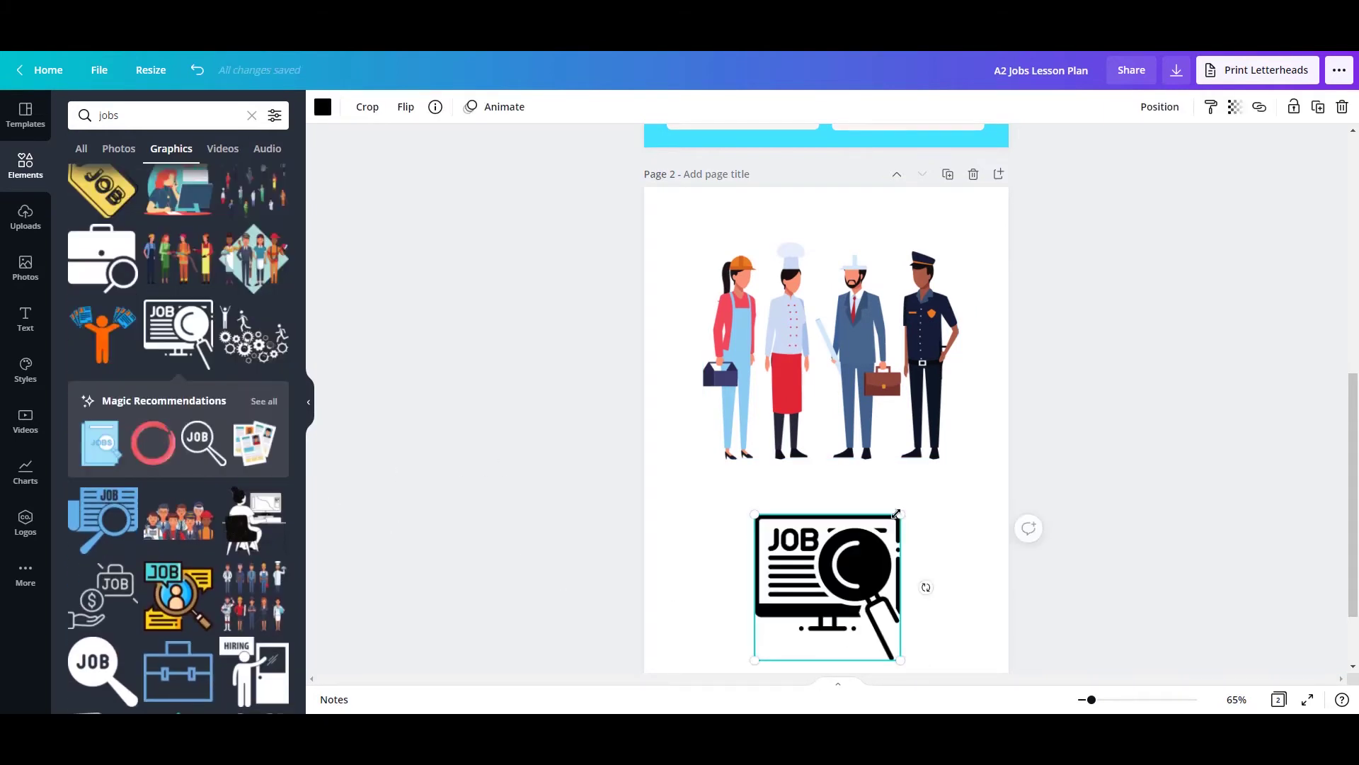
left_click_drag(896, 512, 941, 475)
left_click_drag(901, 542, 880, 536)
scroll(1165, 455, "up", 7)
Download only Page 1 as a PDF Standard file, A2 Jobs Lesson Plan.pdf
left_click(1175, 71)
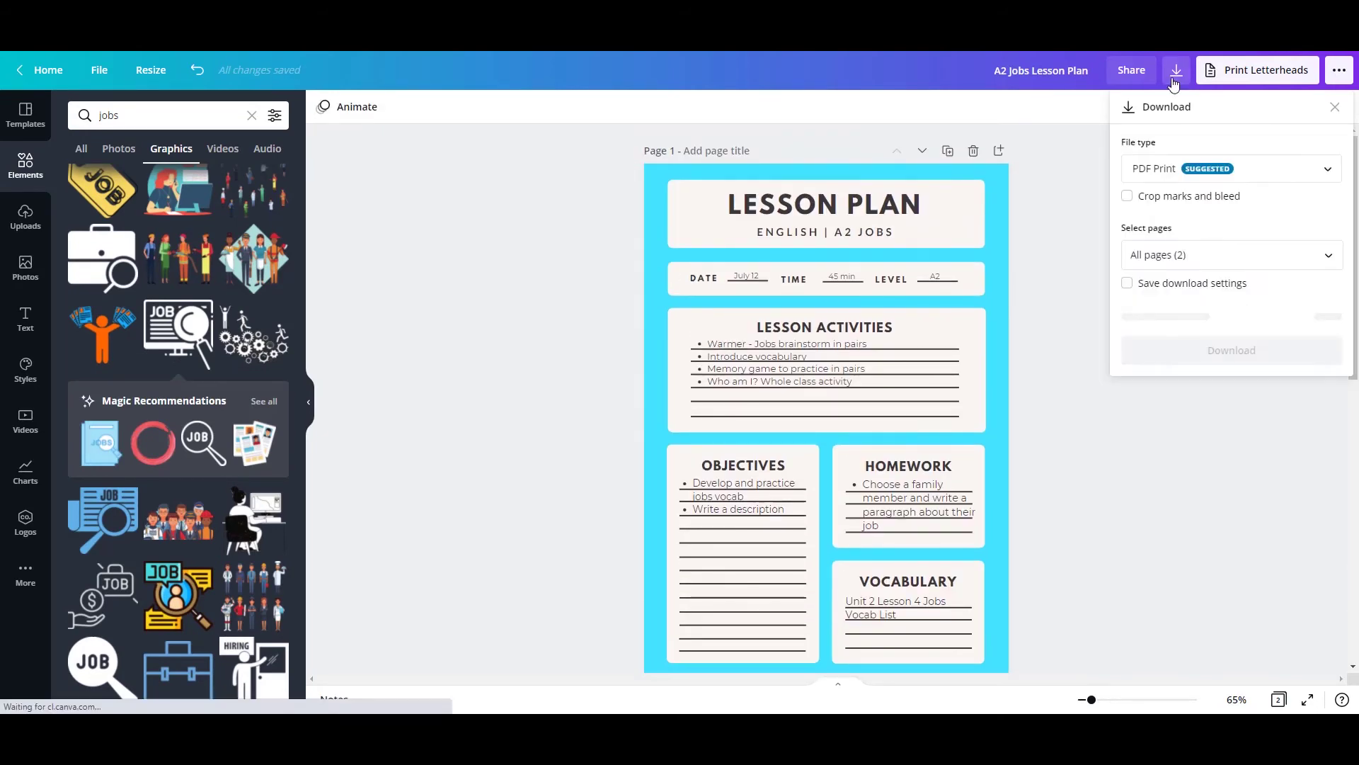
left_click(1172, 167)
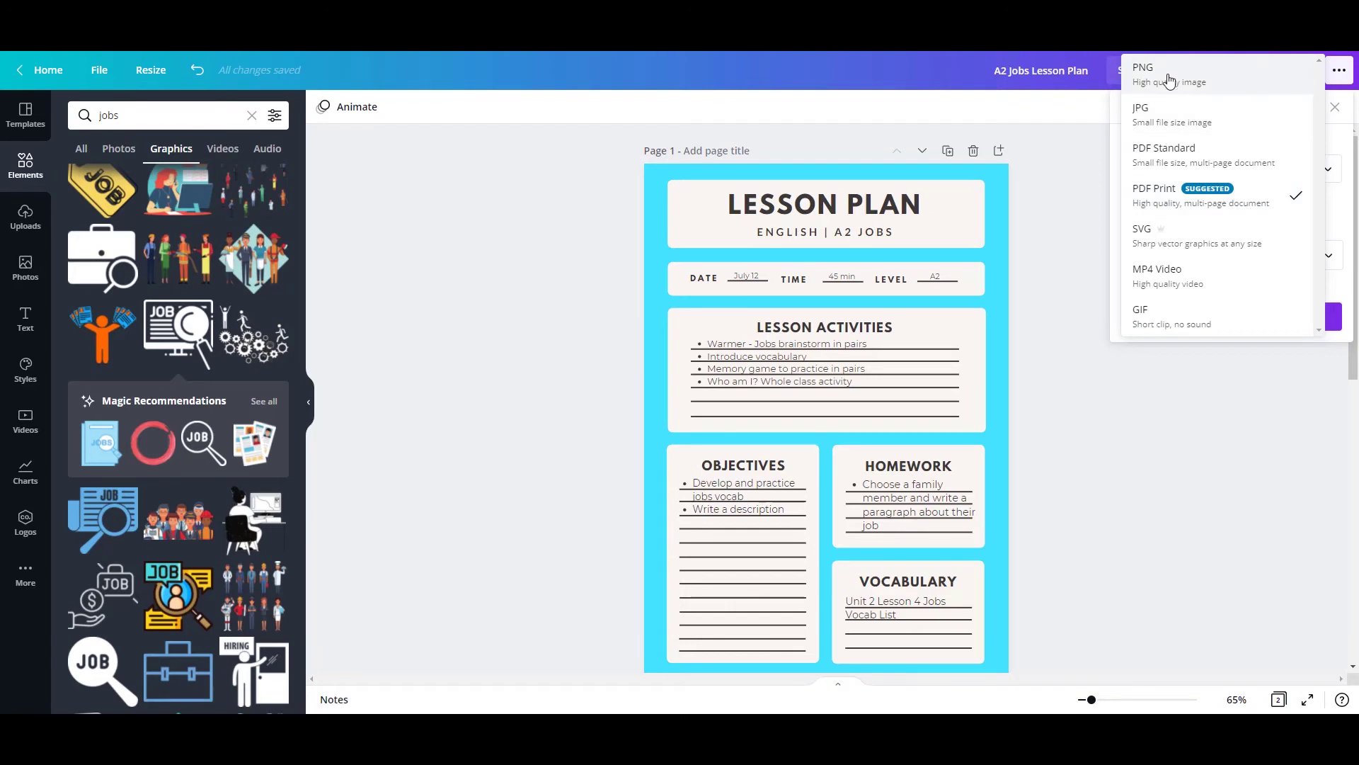
left_click(1168, 157)
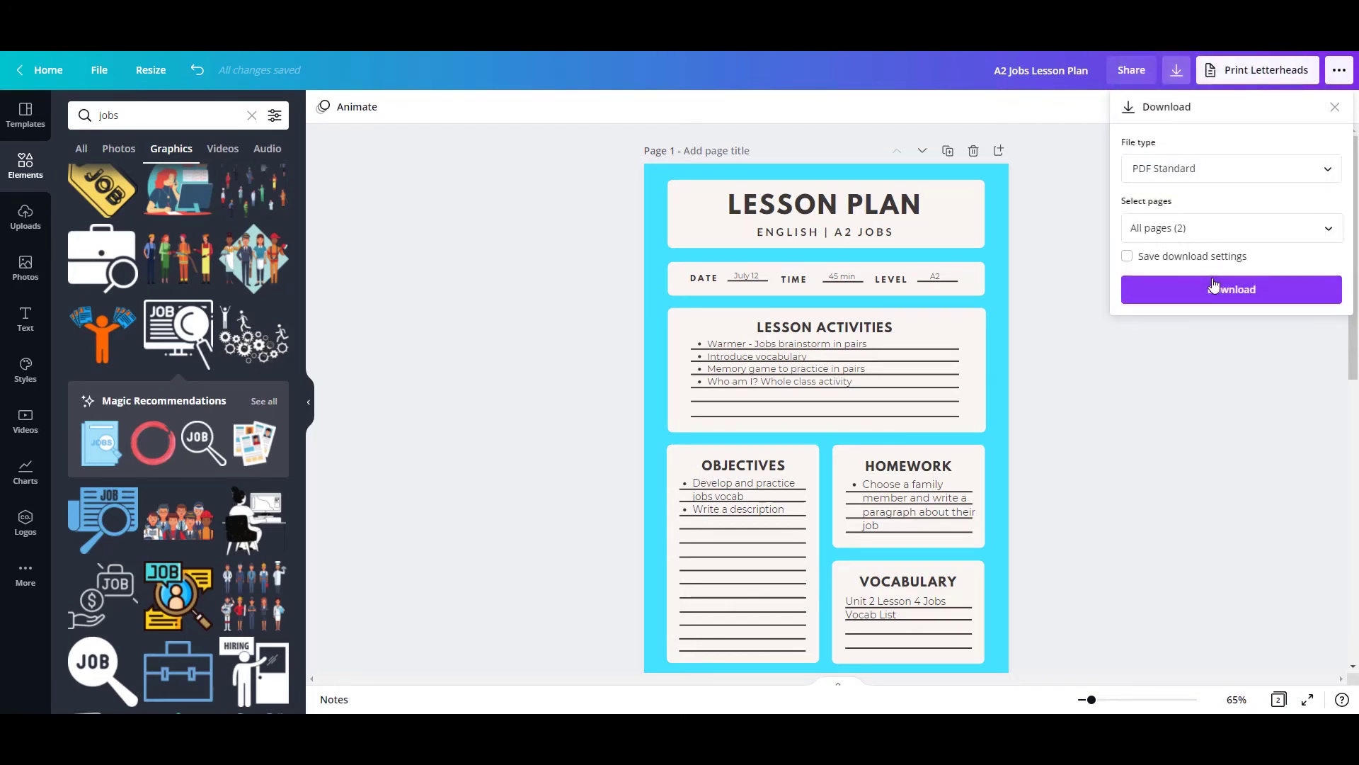
left_click(1209, 227)
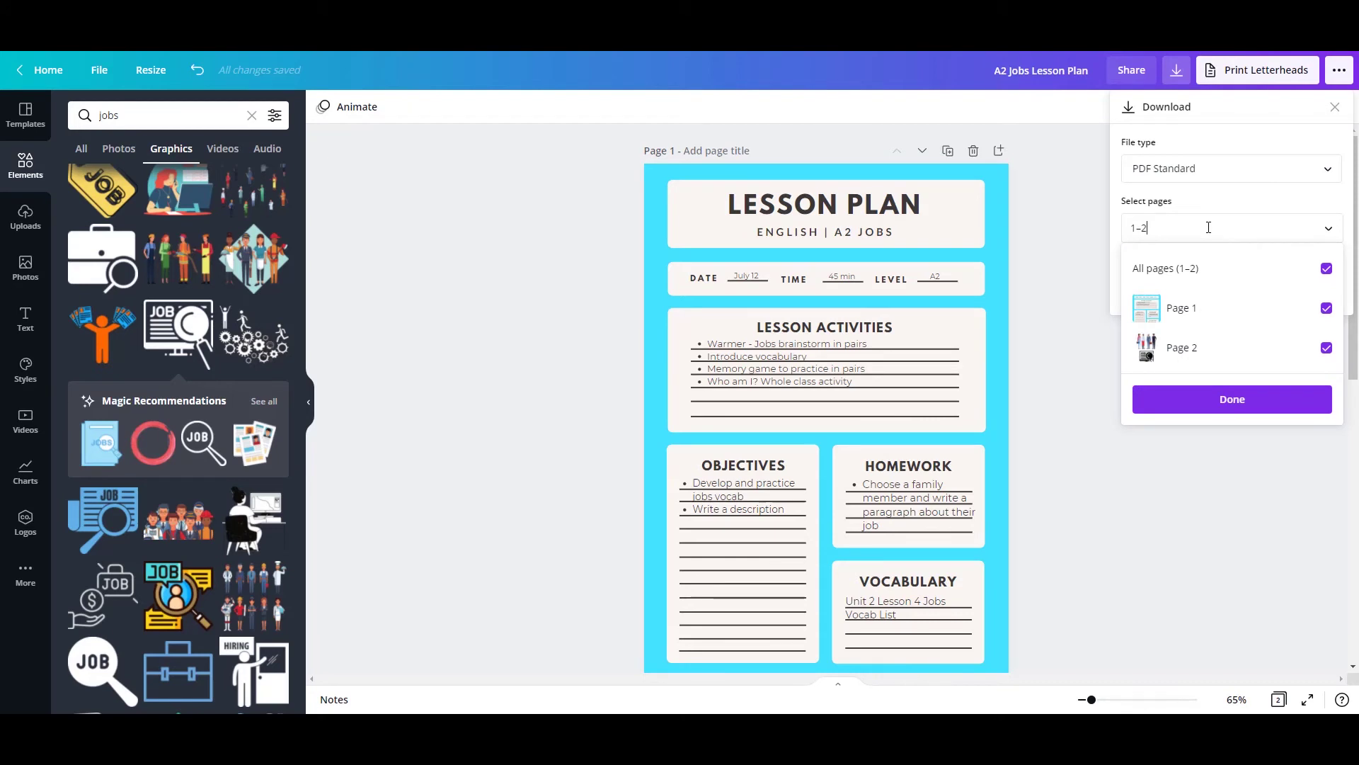
left_click(1325, 348)
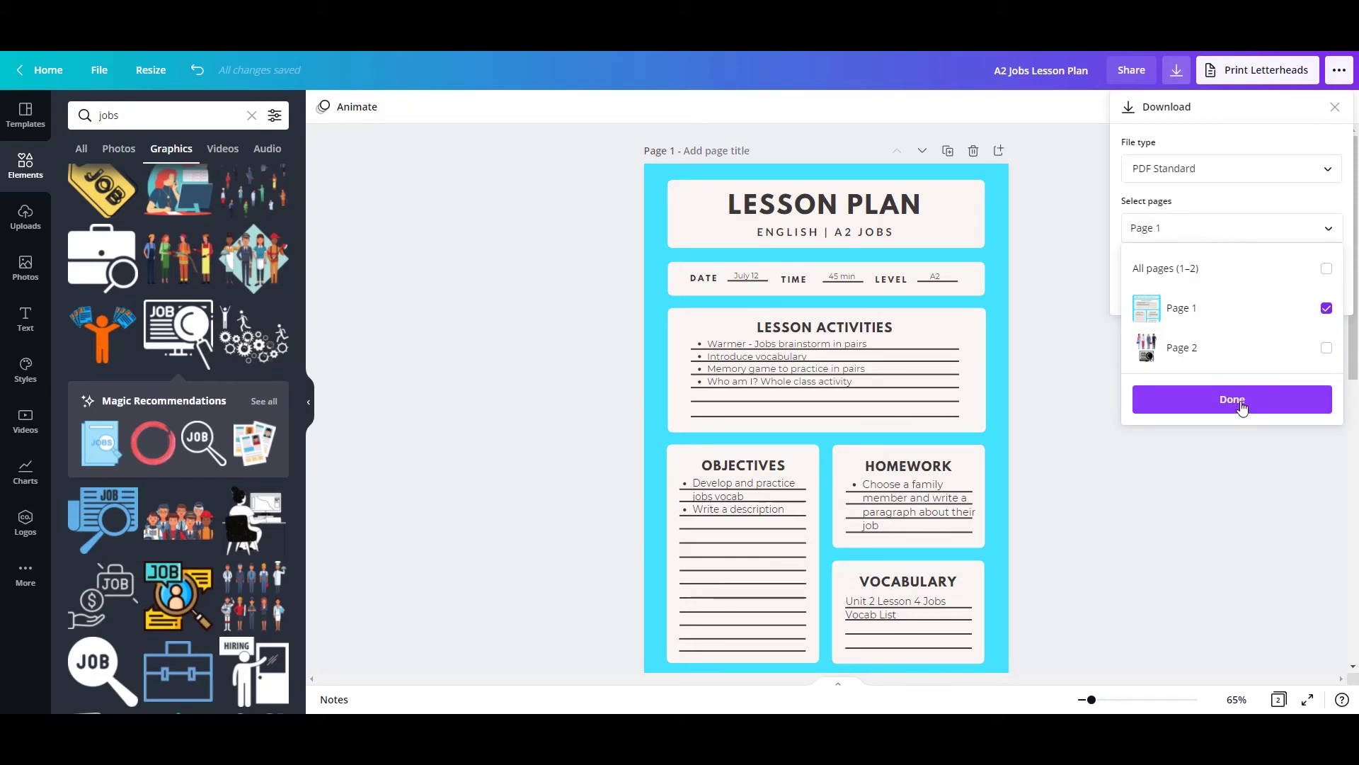
left_click(1239, 401)
left_click(1219, 296)
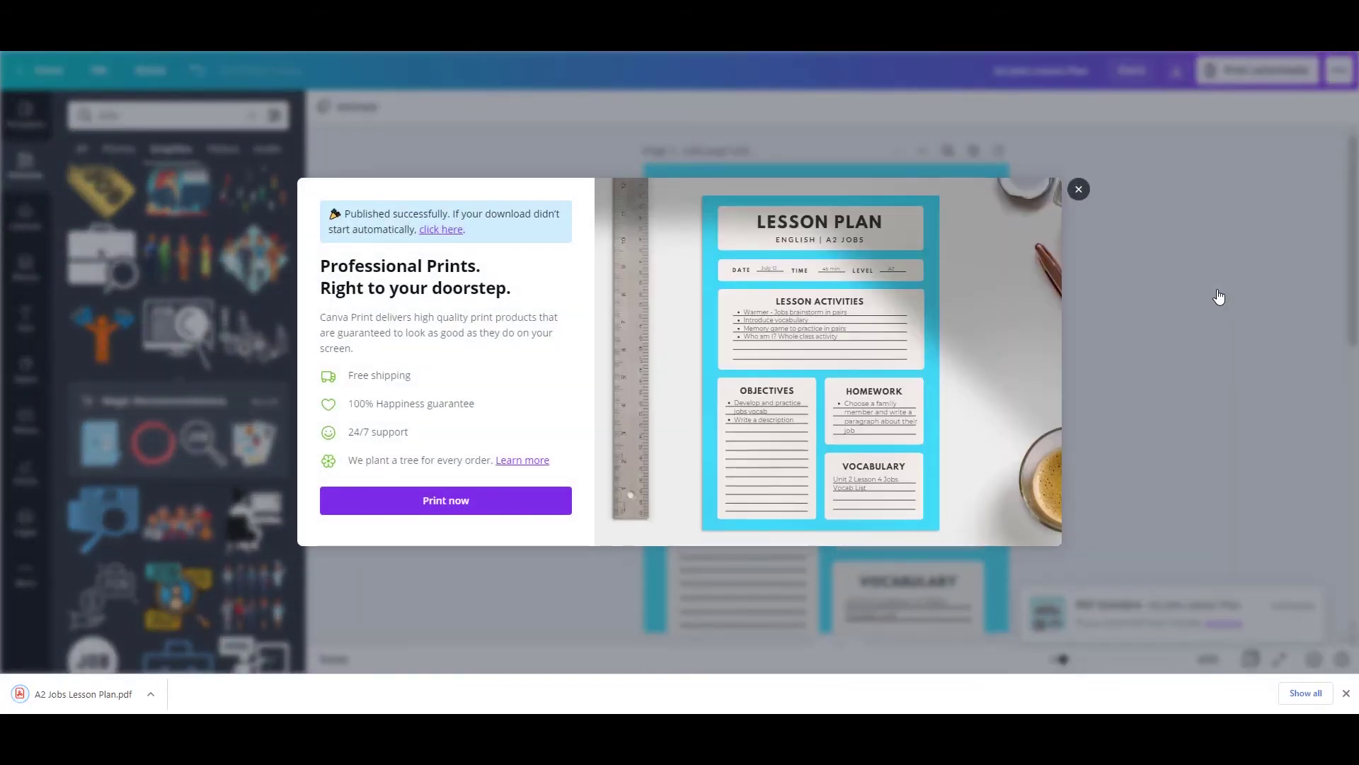
scroll(956, 259, "down", 3)
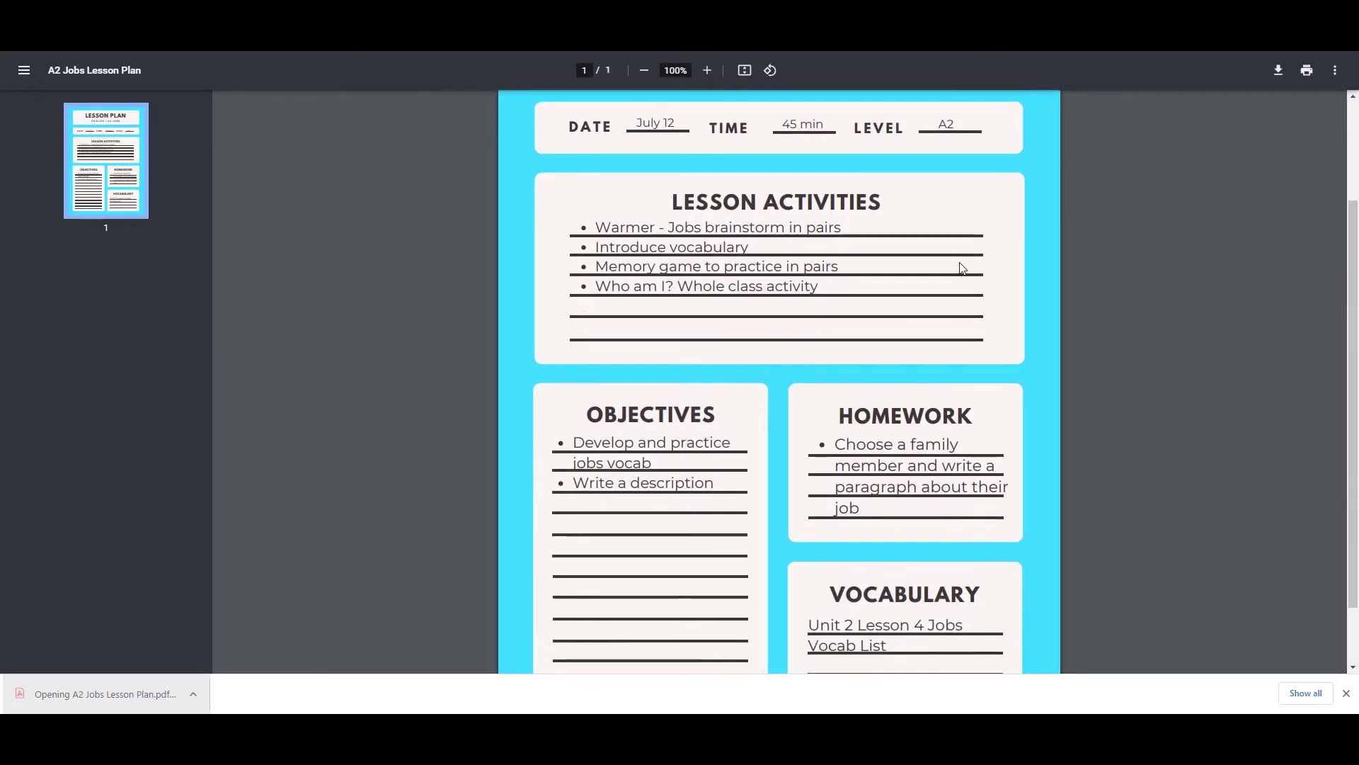
Move the Homework text aside and delete all four ruled lines in the Homework box
scroll(967, 272, "up", 3)
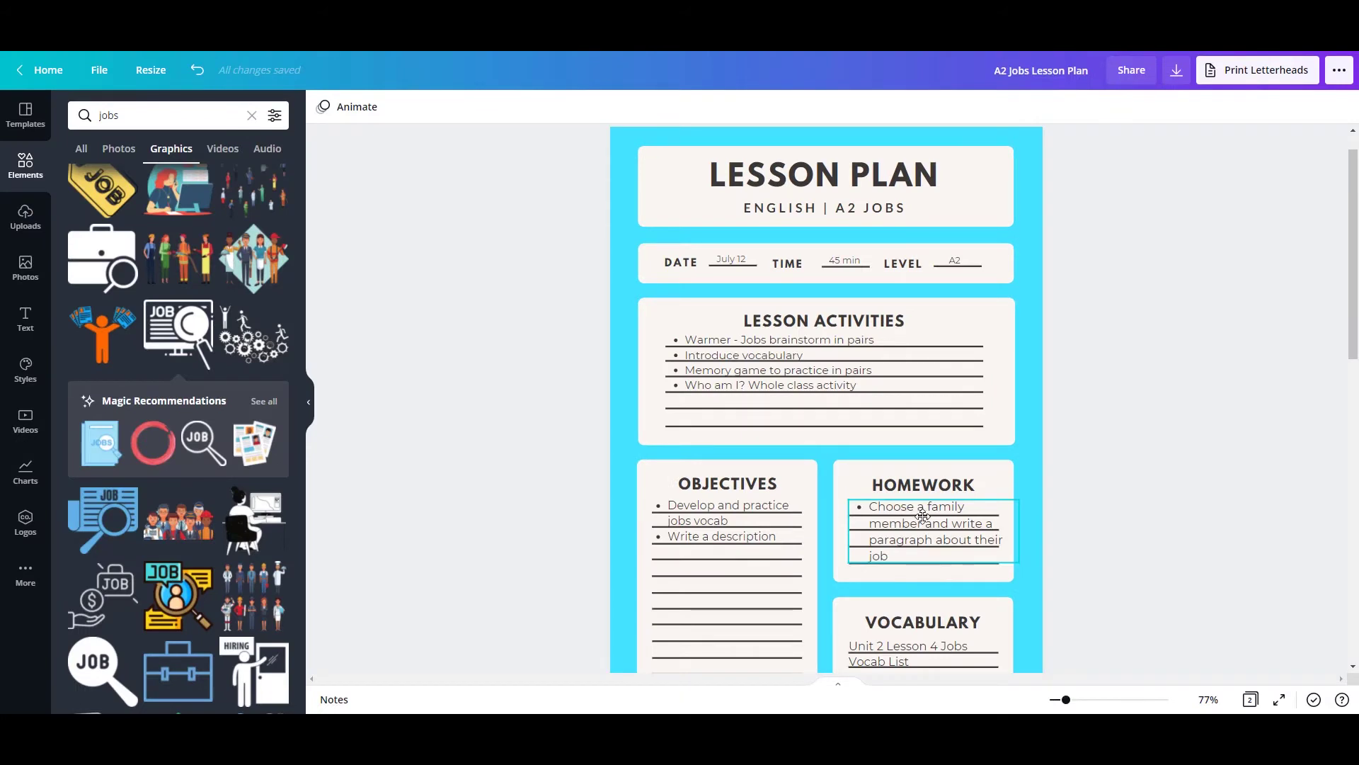
left_click_drag(913, 538, 970, 538)
left_click(877, 549)
key("Delete")
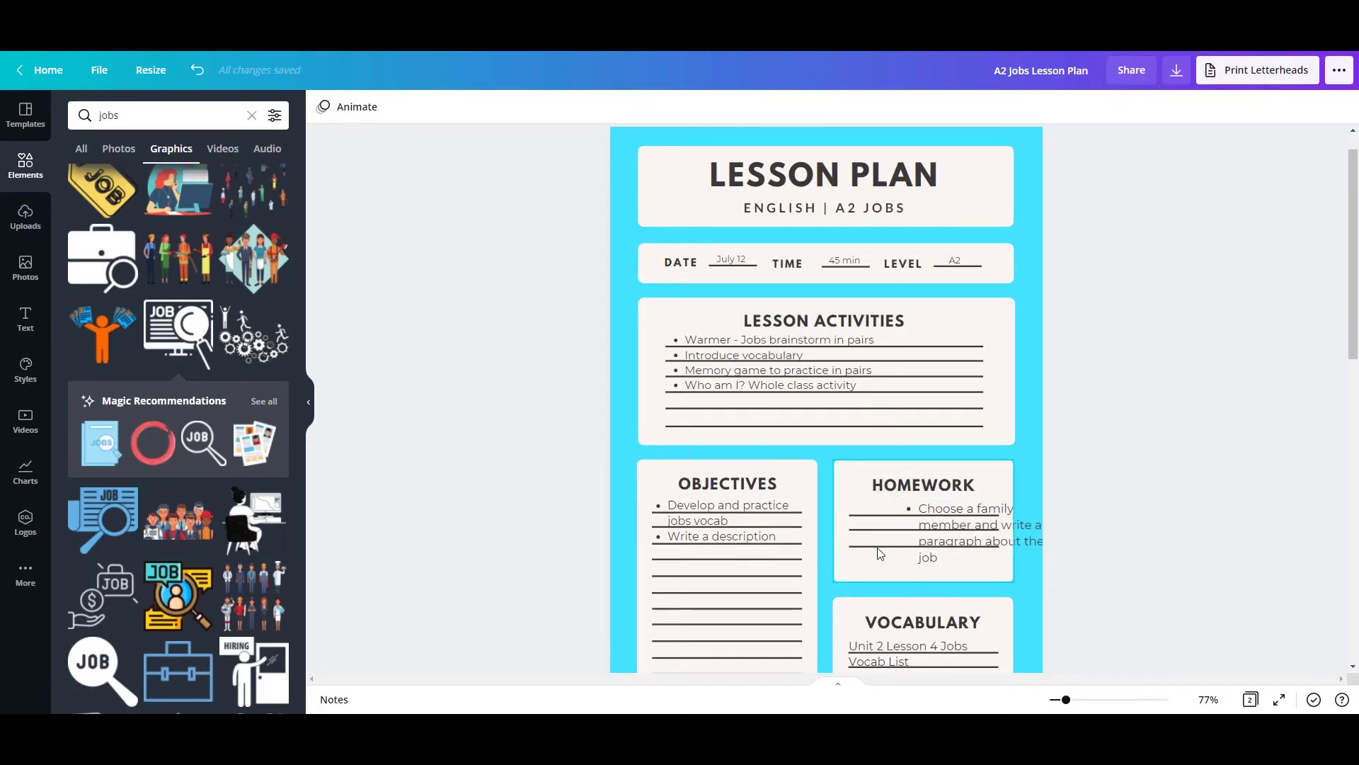
left_click(877, 547)
key("Delete")
left_click(877, 531)
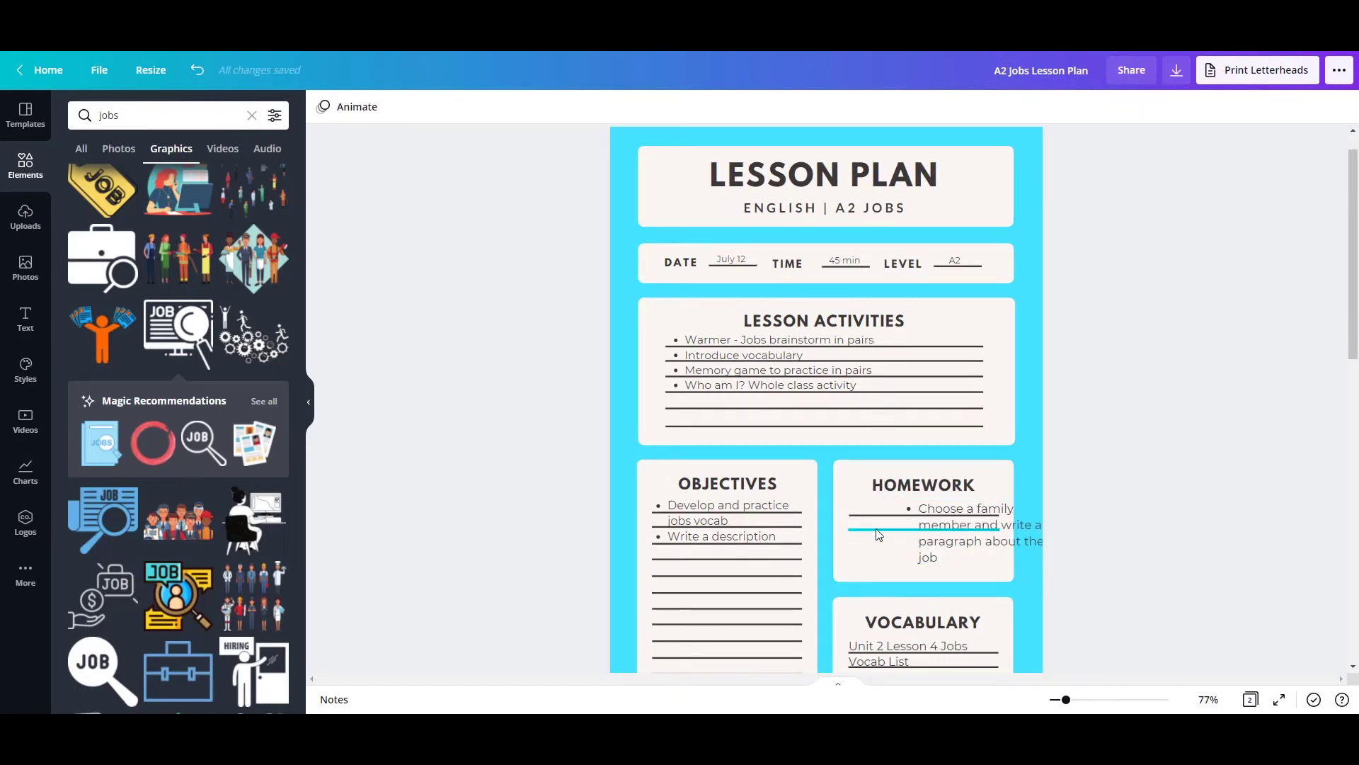
key("Delete")
left_click(882, 515)
key("Delete")
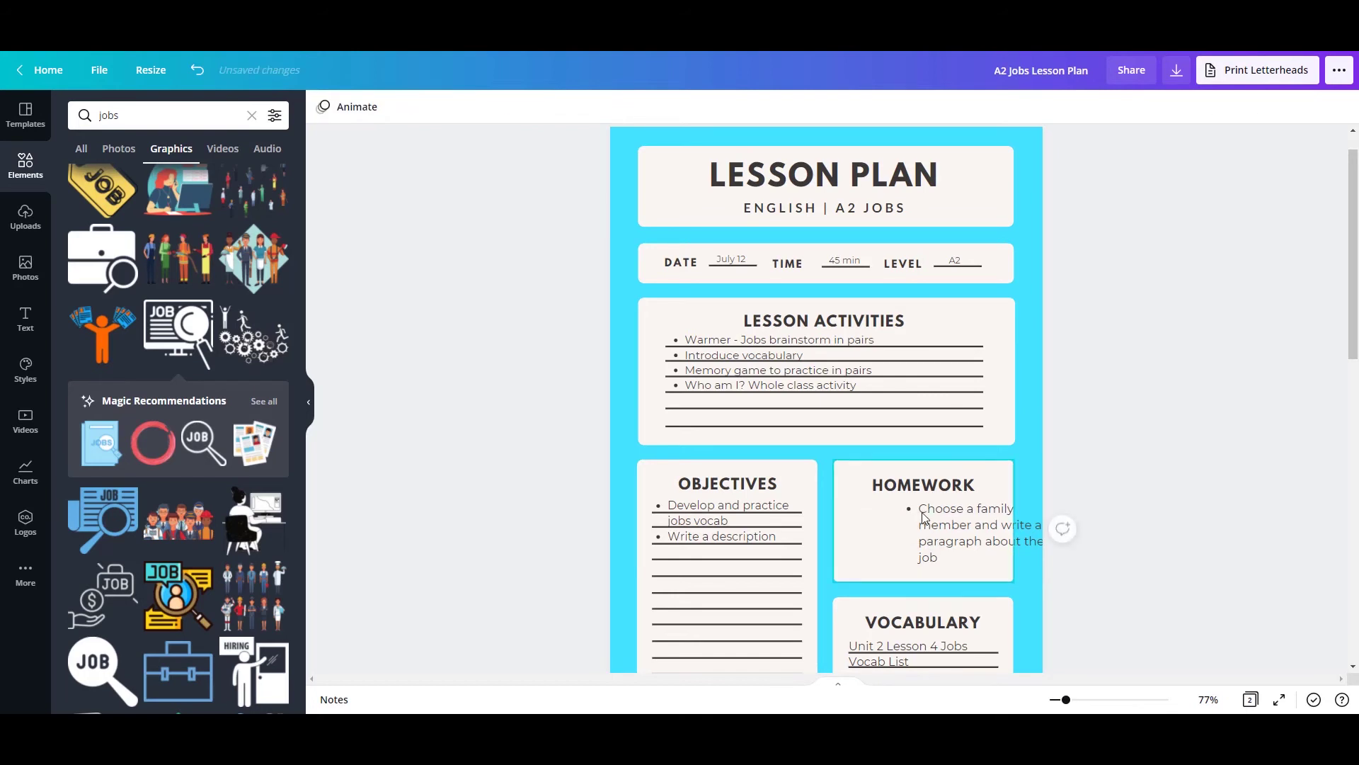
Move the Homework text back inside its box and remove its bullet formatting
left_click(952, 525)
left_click_drag(952, 526, 902, 524)
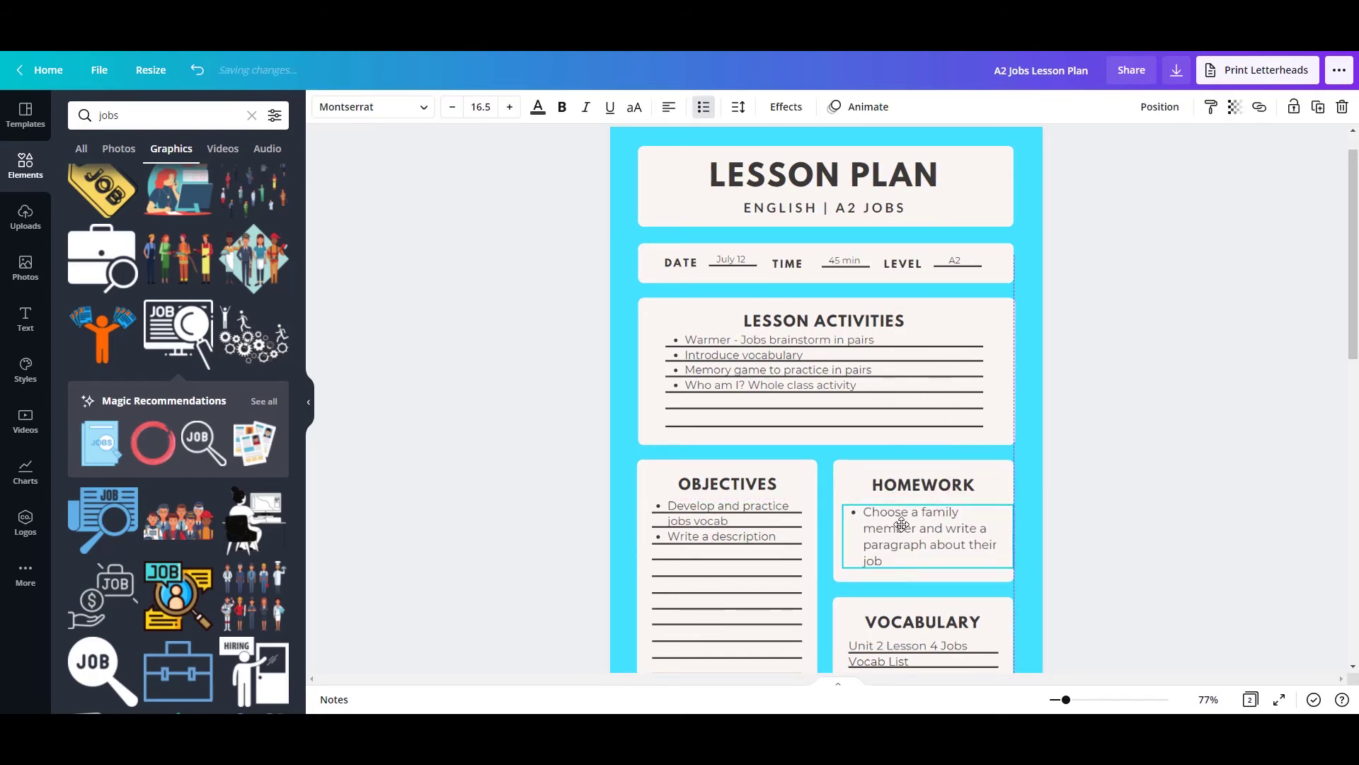
key("ctrl+shift+8")
key("Escape")
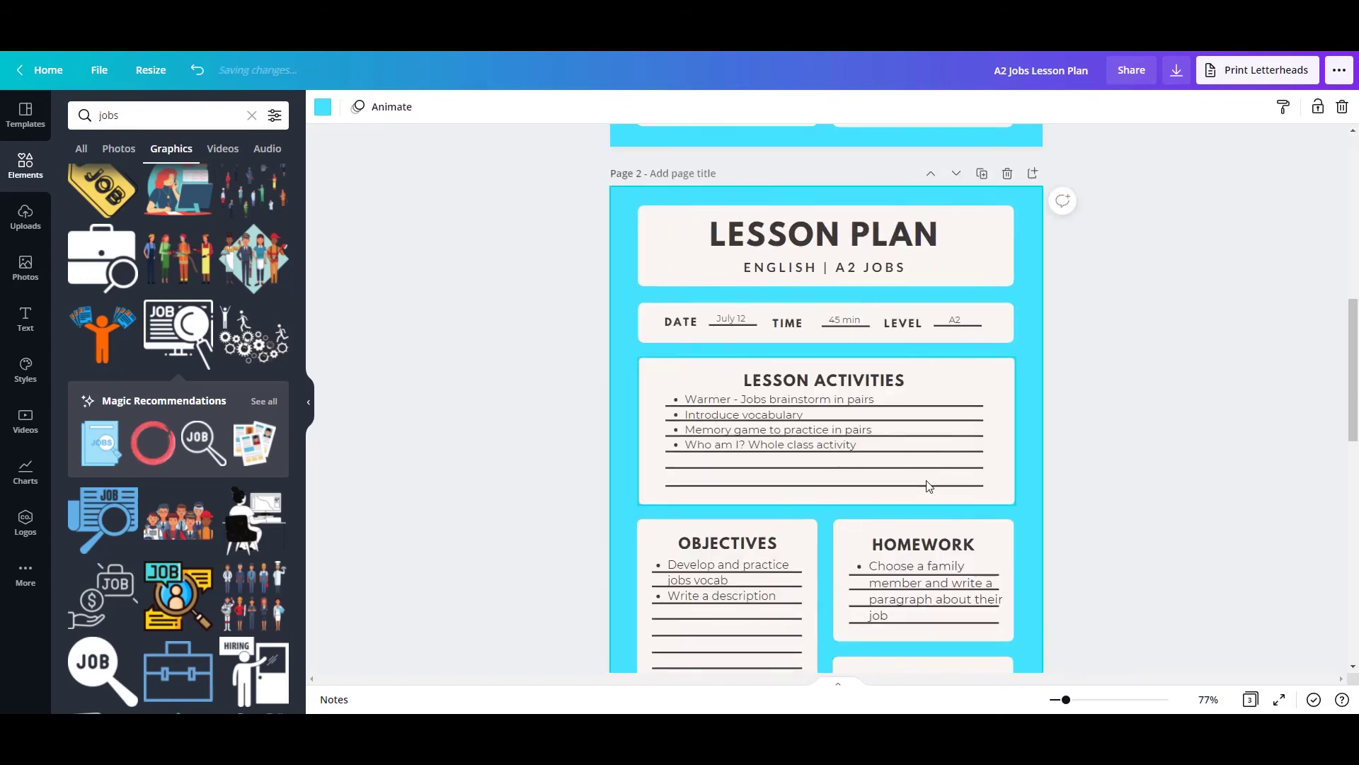
Duplicate the lesson plan page and clear the July 12, 45 min and A2 values on the copy
scroll(928, 486, "down", 2)
scroll(773, 291, "up", 2)
left_click(773, 291)
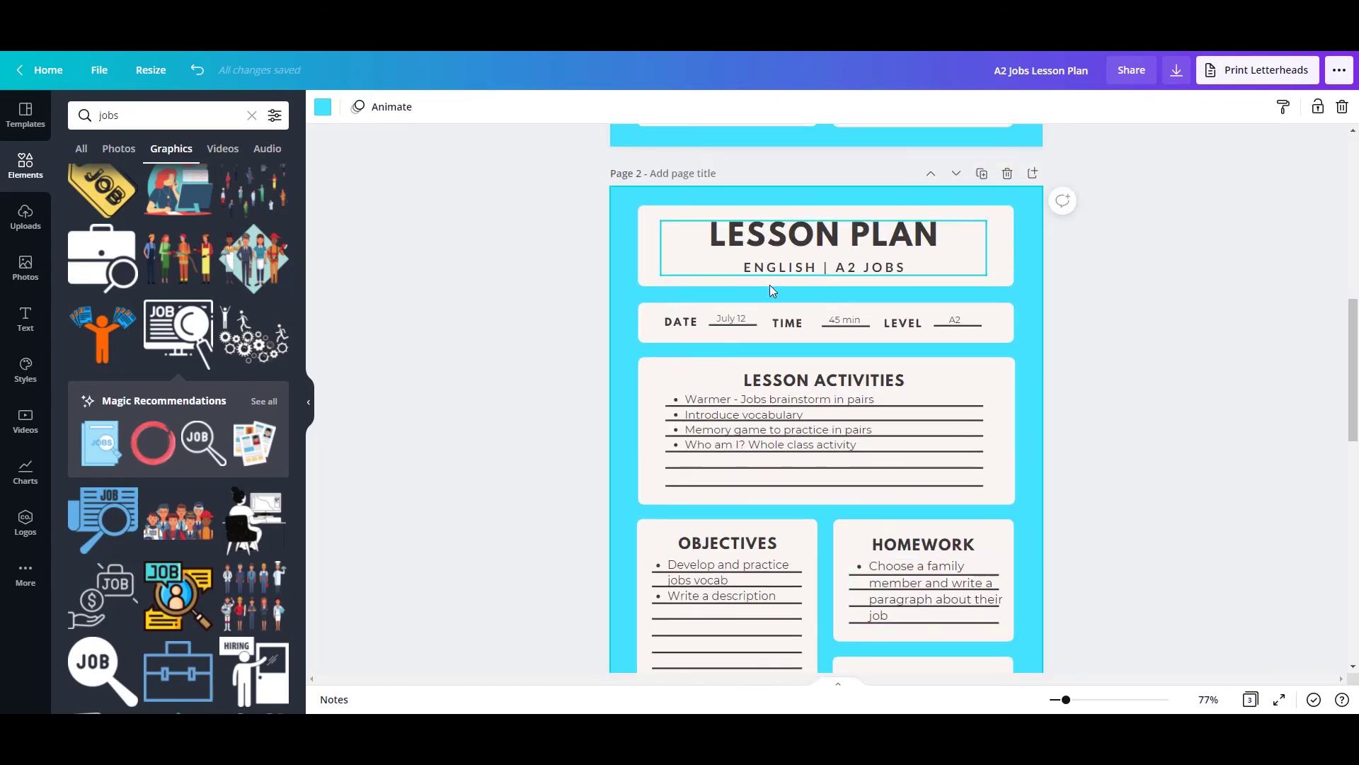
key("Delete")
left_click(955, 320)
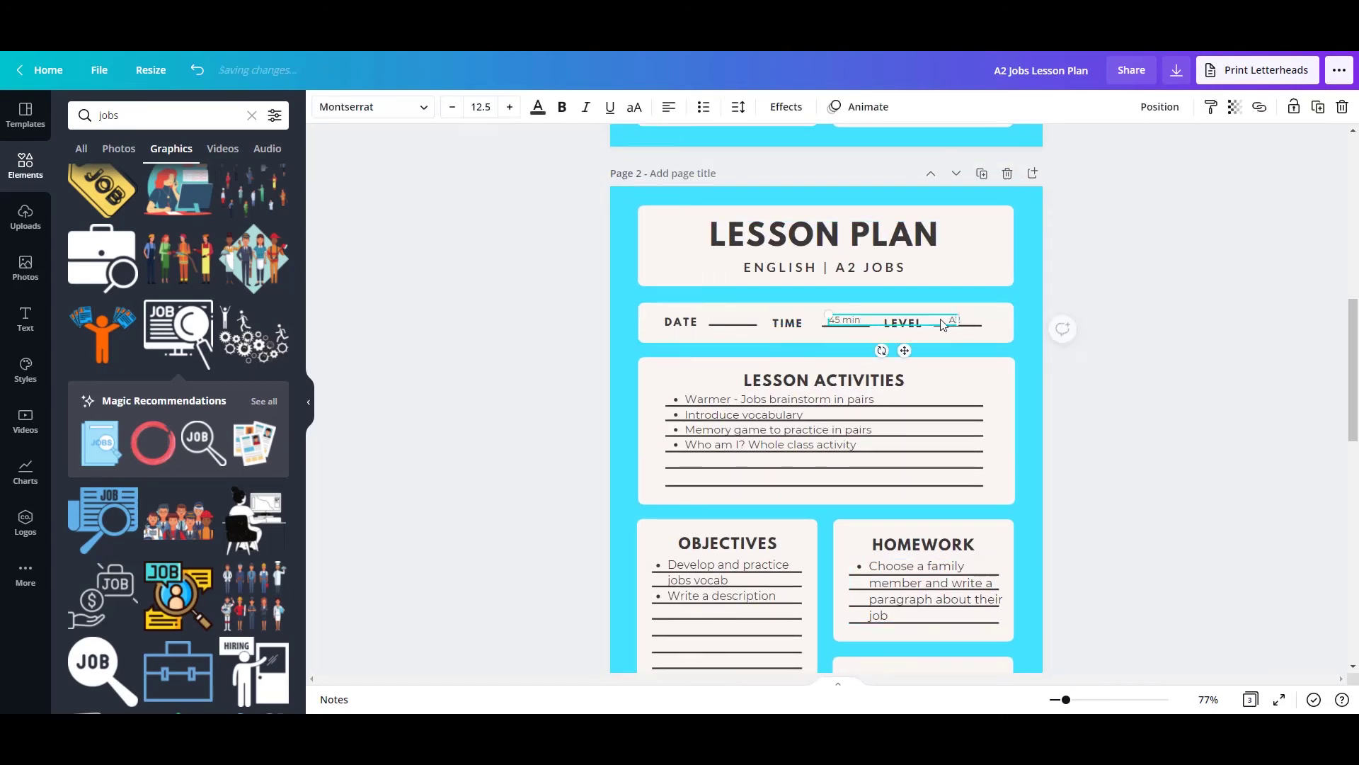
key("Delete")
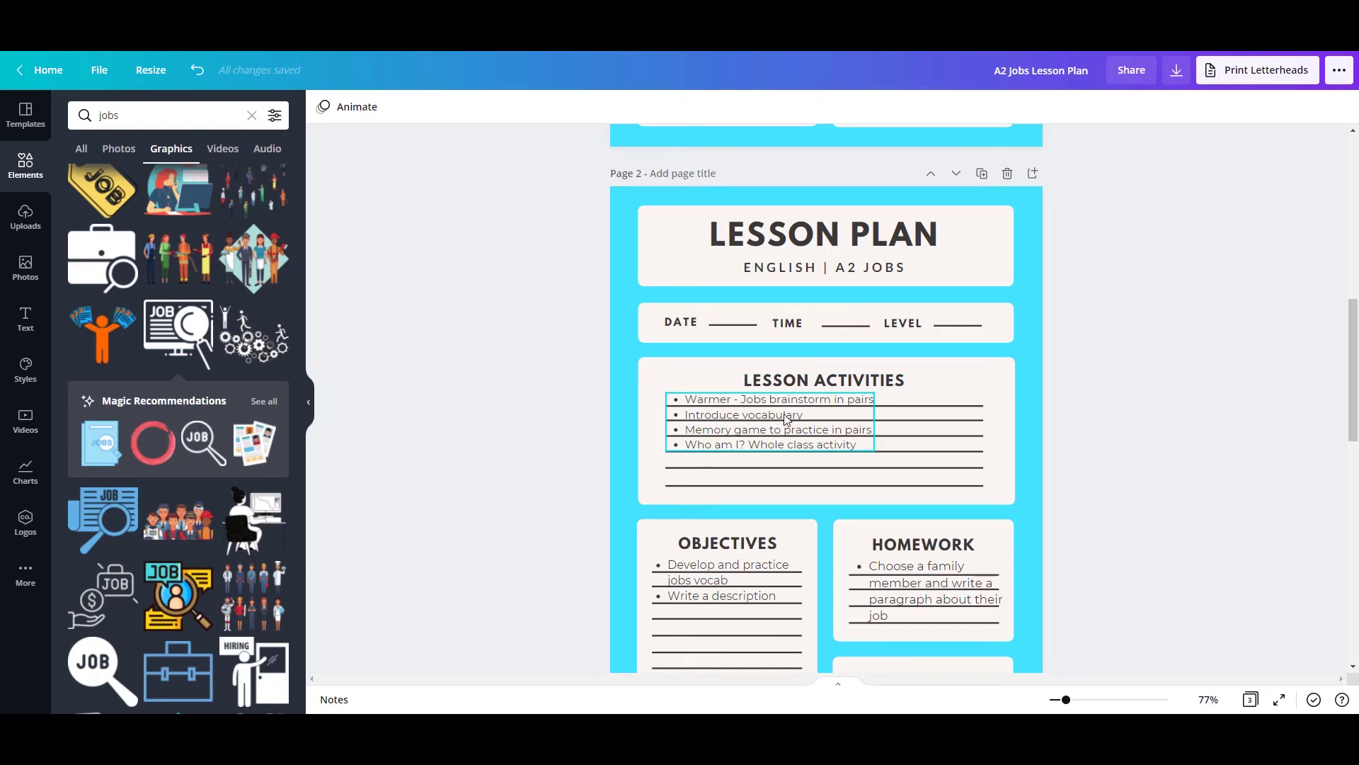
Delete the Lesson Activities, Objectives and Homework bullet text from the copied page
left_click(772, 405)
key("Delete")
left_click(722, 580)
key("Delete")
left_click(927, 591)
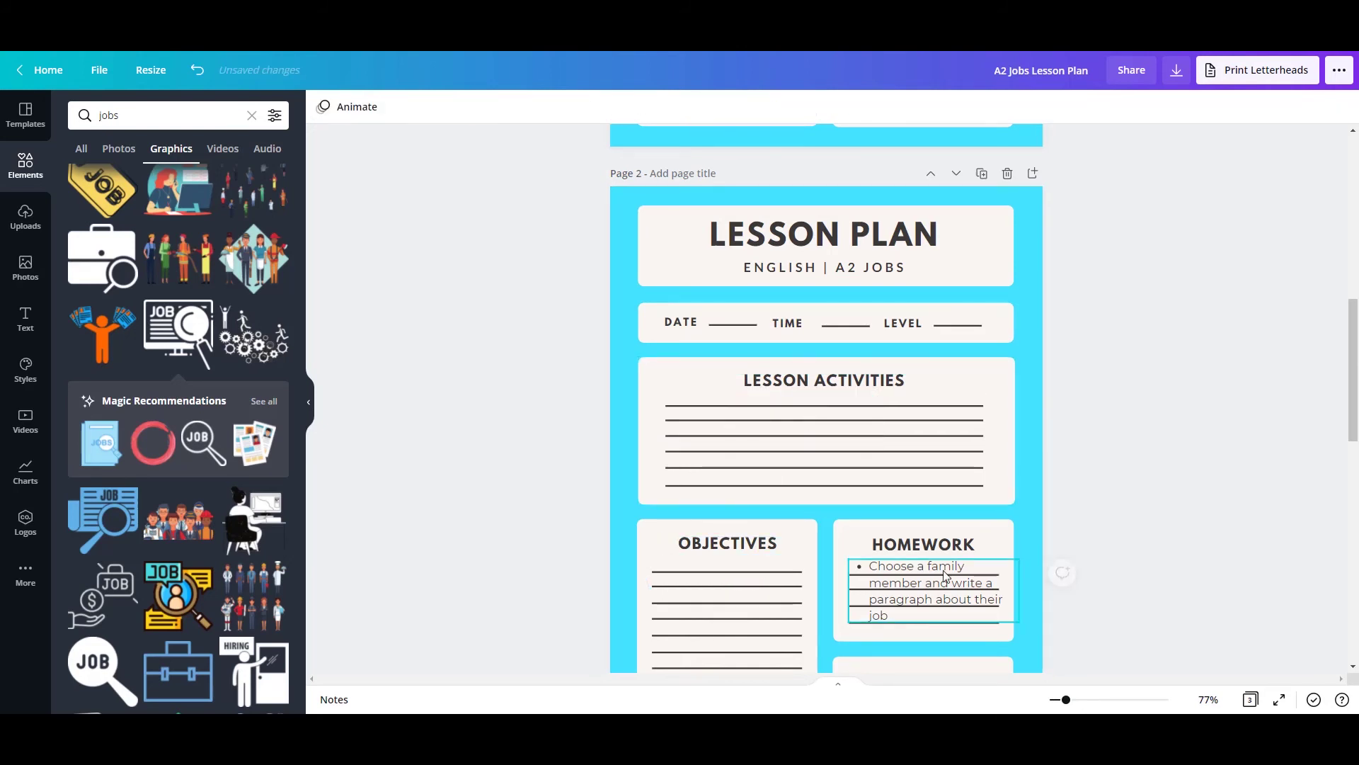
key("Delete")
scroll(950, 616, "down", 4)
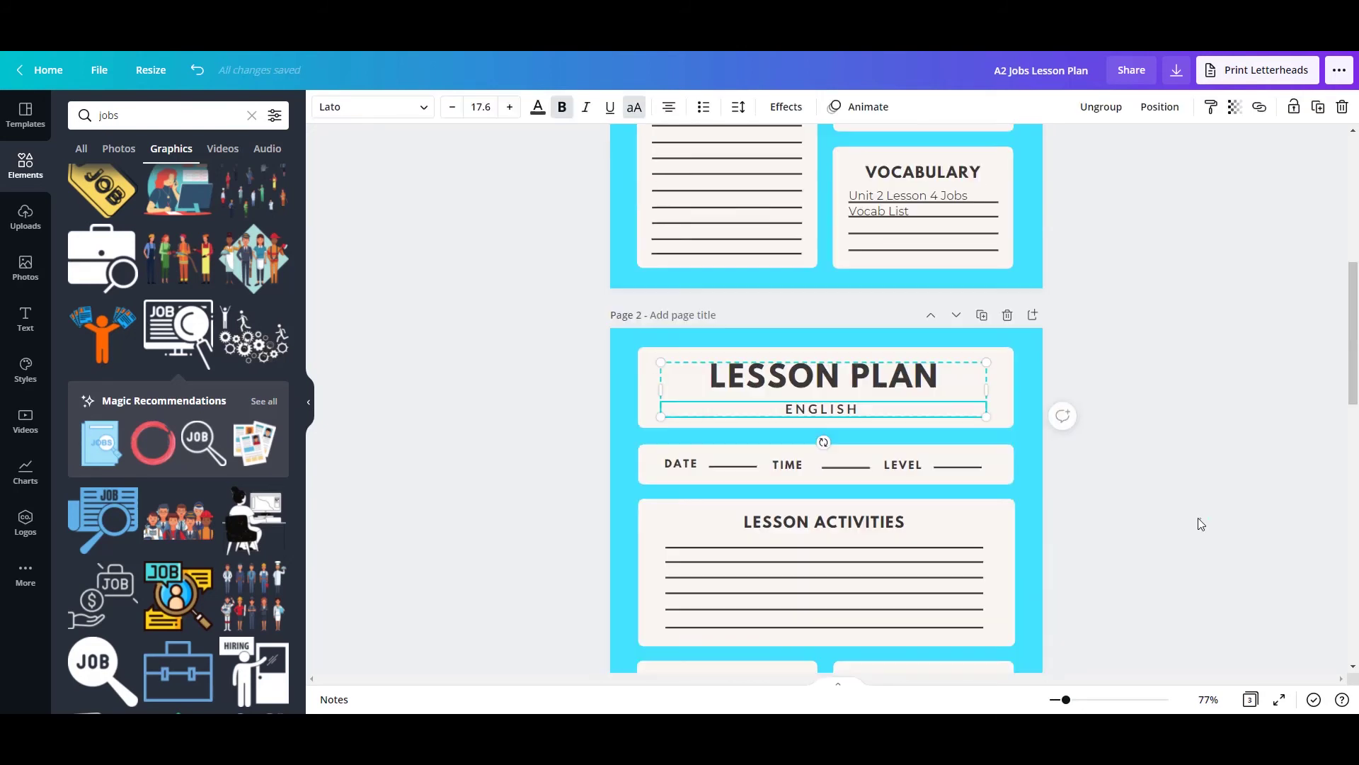